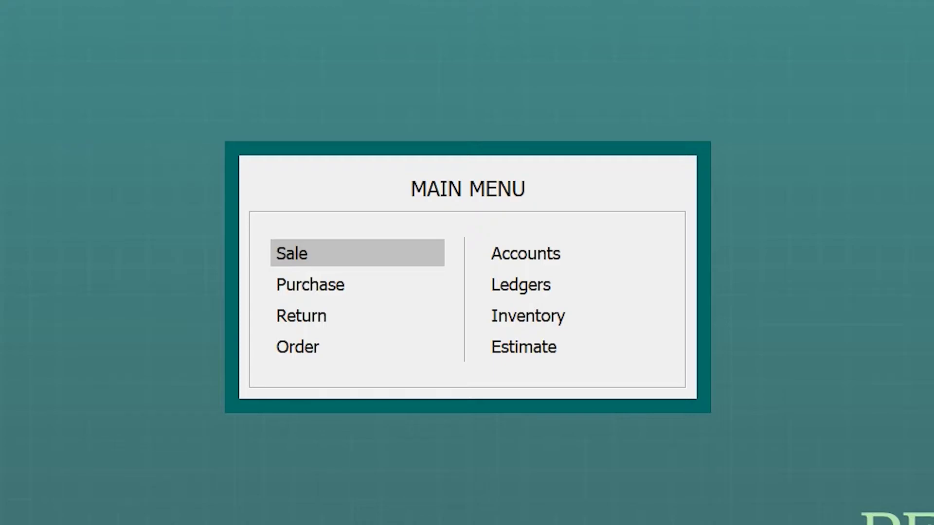
{"action": "key", "text": "Down"}
{"action": "key", "text": "Down"}
{"action": "key", "text": "Down"}
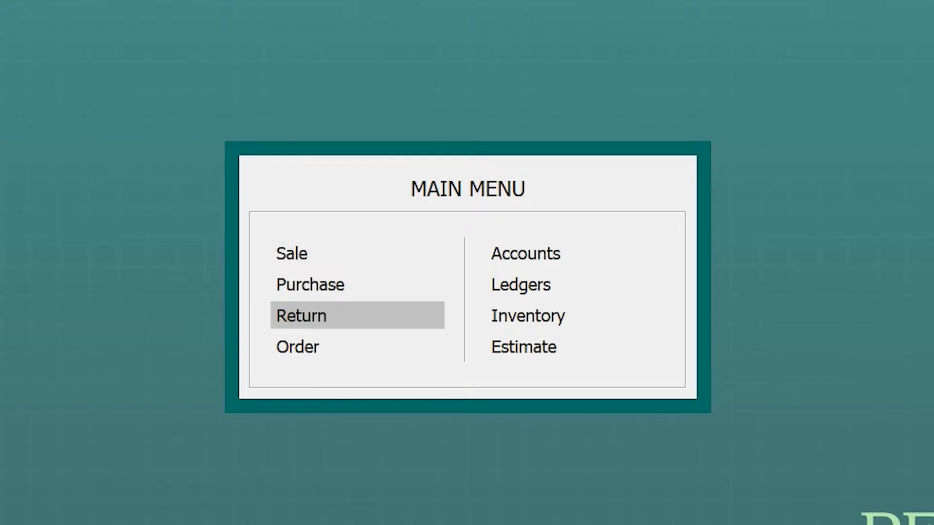
{"action": "key", "text": "Down"}
{"action": "key", "text": "Down"}
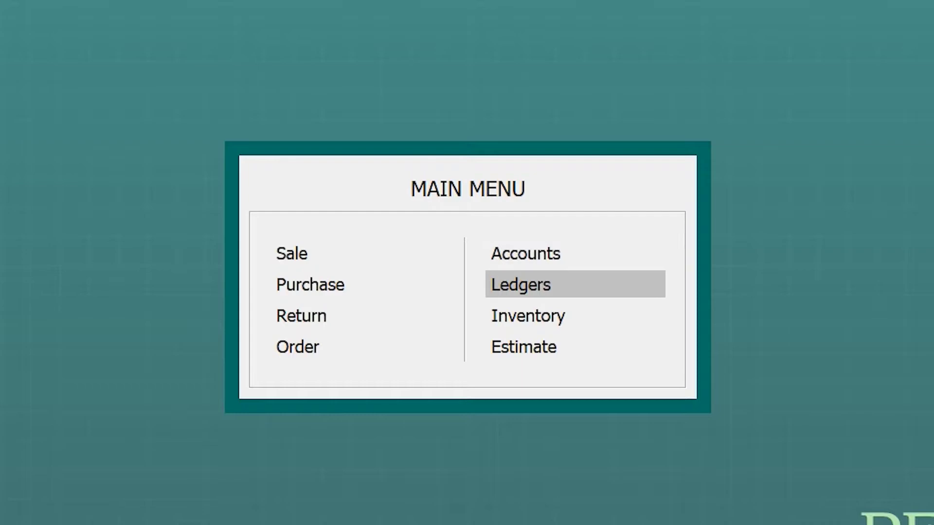
{"action": "key", "text": "Down"}
{"action": "key", "text": "Down"}
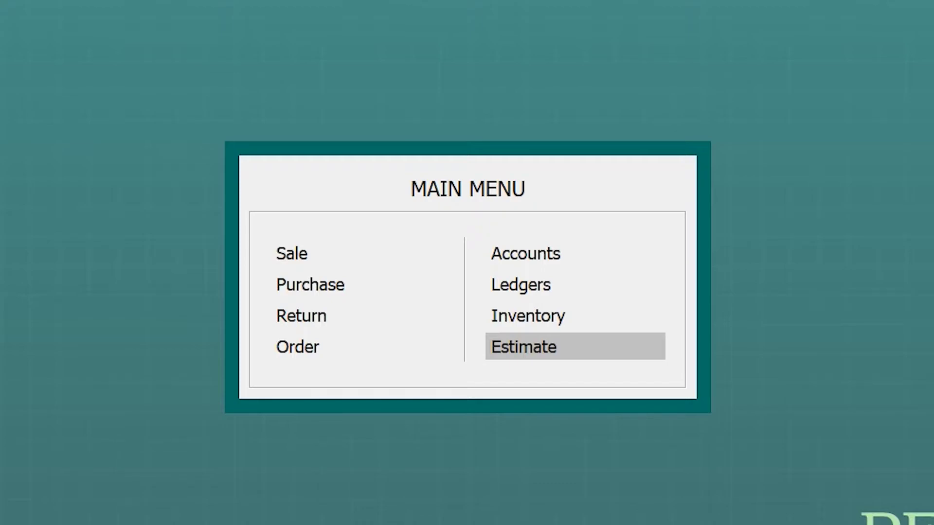
{"action": "key", "text": "Up"}
{"action": "key", "text": "Left"}
{"action": "key", "text": "Right"}
{"action": "key", "text": "Up"}
{"action": "key", "text": "Up"}
{"action": "key", "text": "Left"}
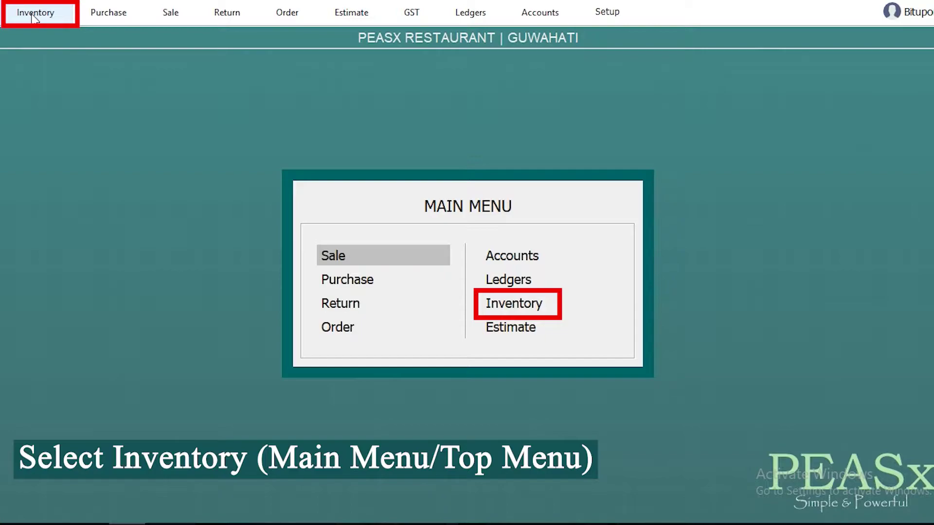
- Open the Inventory section of the company
{"action": "key", "text": "Right"}
{"action": "key", "text": "Down"}
{"action": "key", "text": "Down"}
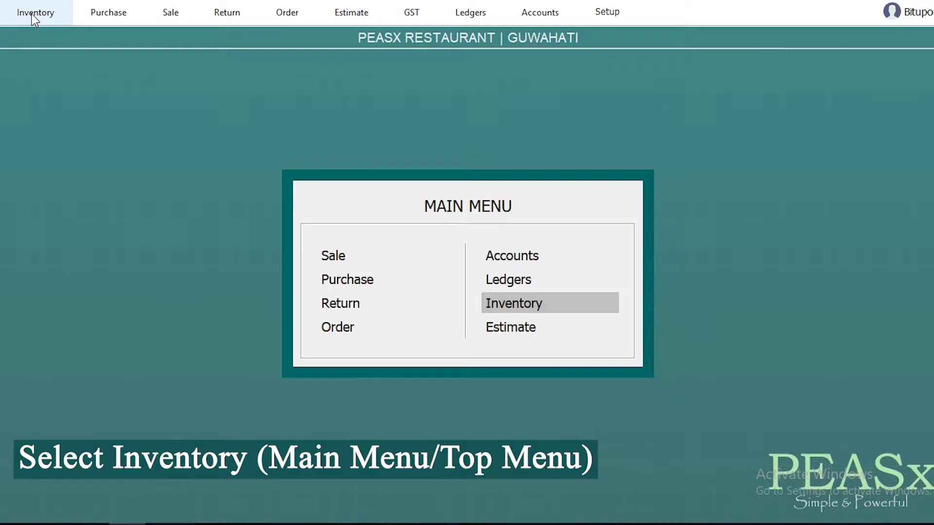
{"action": "key", "text": "Return"}
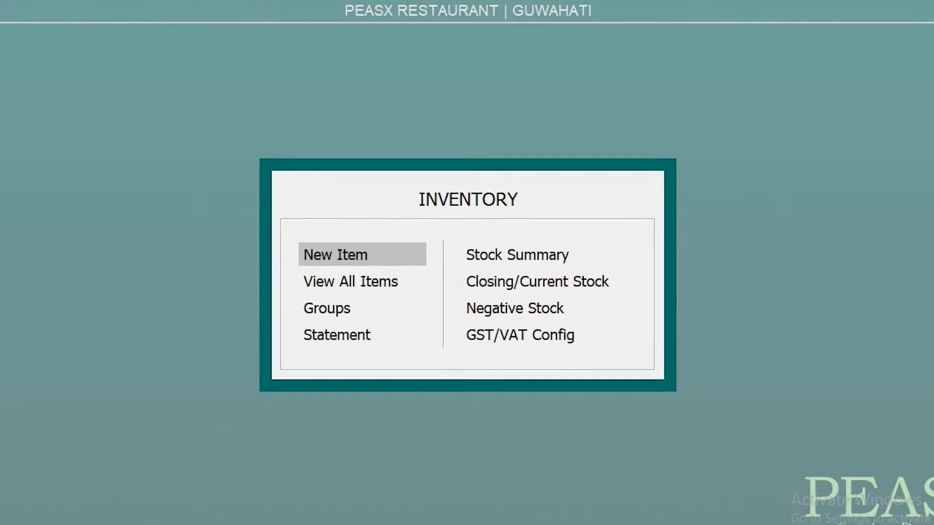
{"action": "key", "text": "Down"}
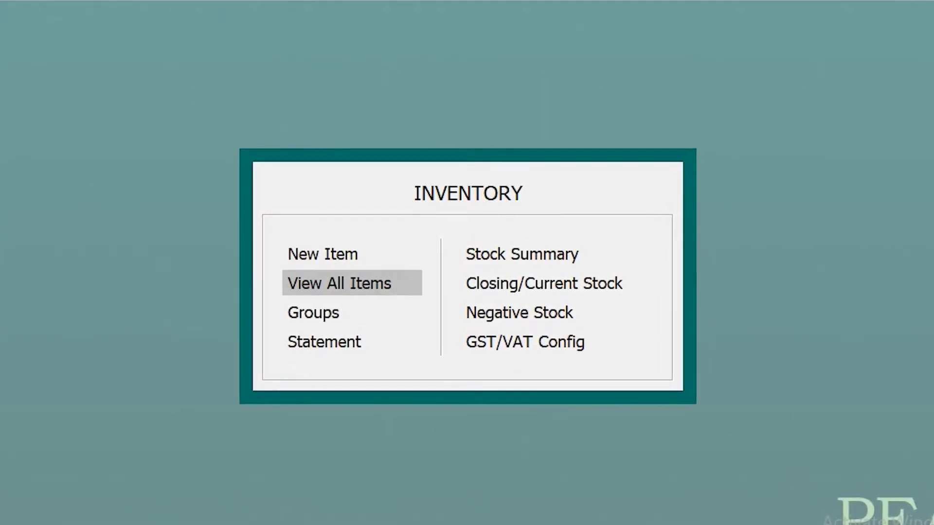
{"action": "key", "text": "Down"}
{"action": "key", "text": "Down"}
{"action": "key", "text": "Down"}
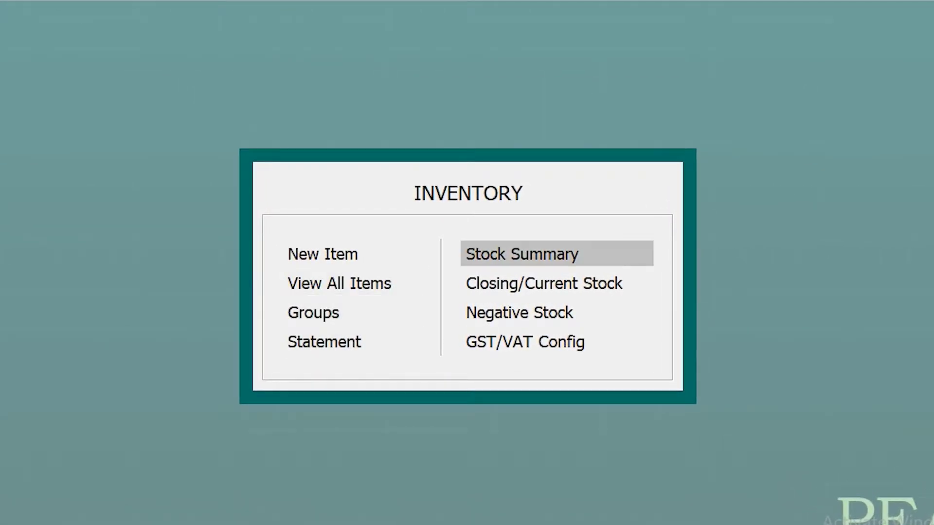
{"action": "key", "text": "Down"}
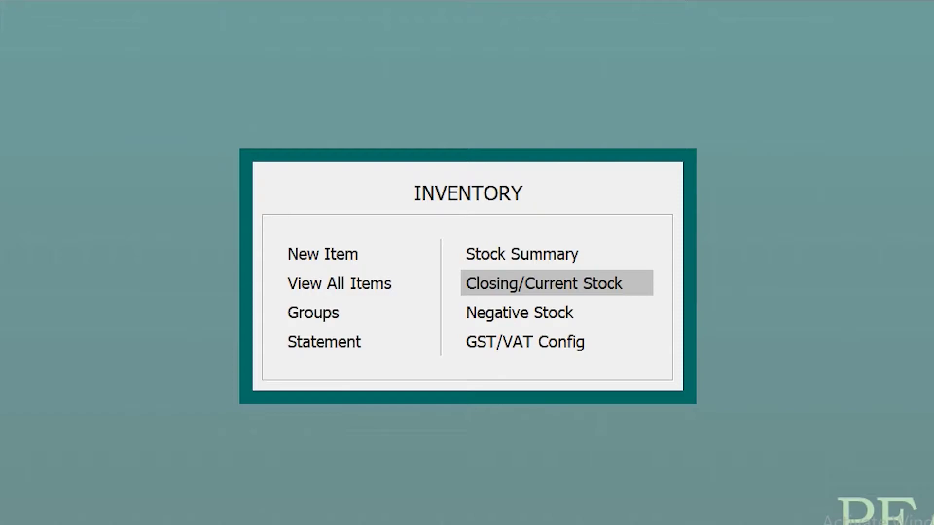
{"action": "key", "text": "Down"}
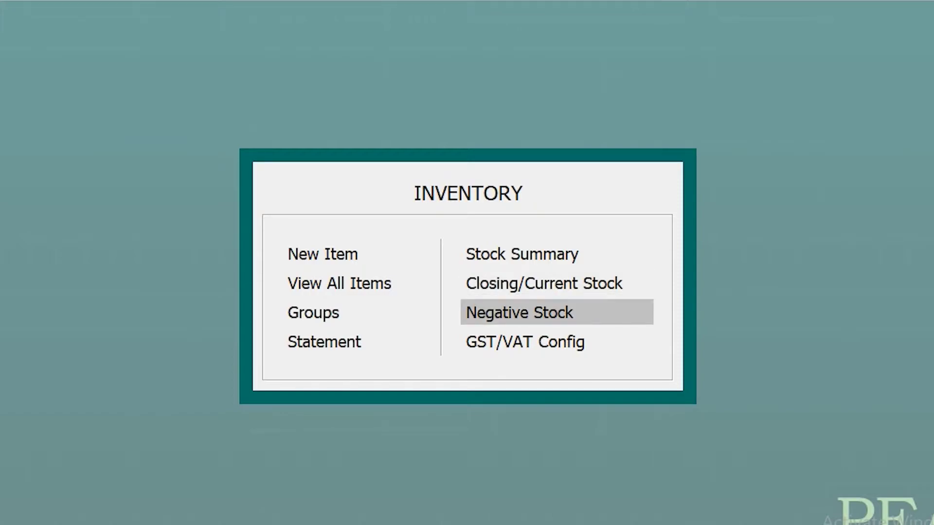
{"action": "key", "text": "Down"}
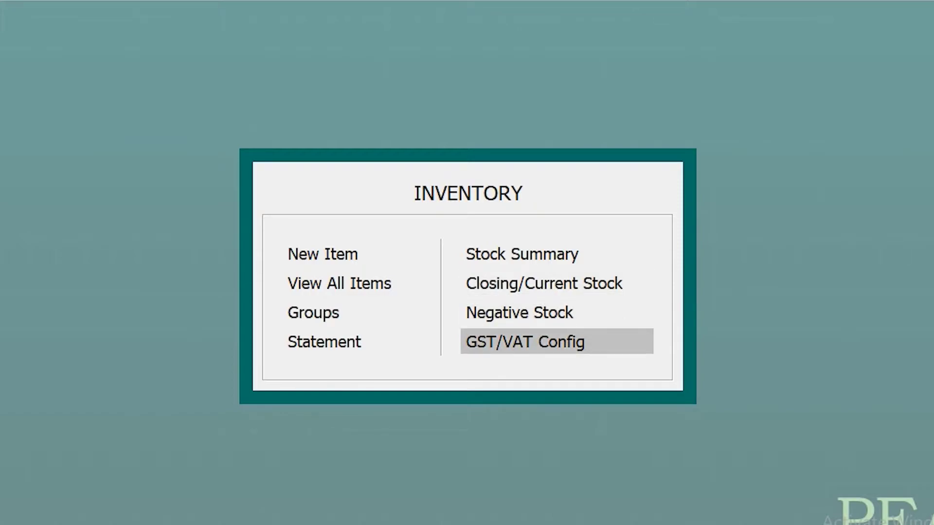
- Start a new item entry in the inventory master
{"action": "key", "text": "Left"}
{"action": "key", "text": "Up"}
{"action": "key", "text": "Up"}
{"action": "key", "text": "Up"}
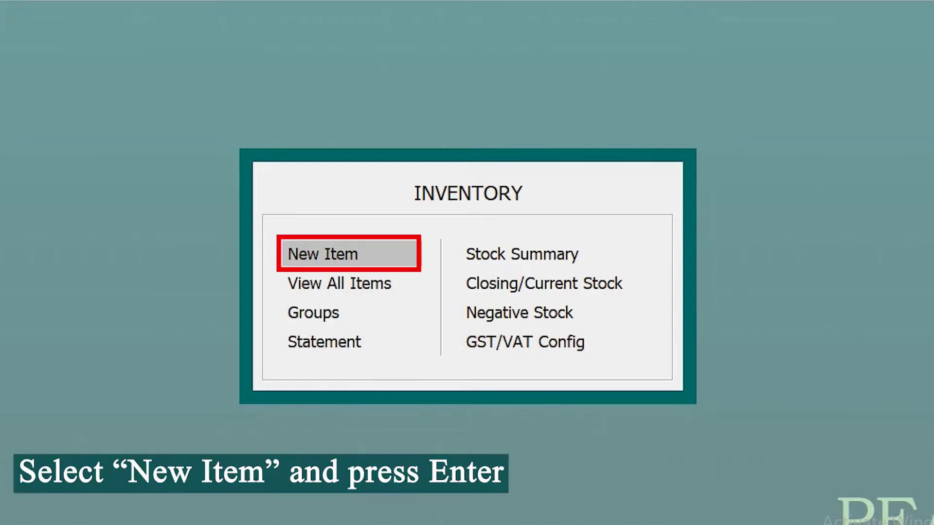
{"action": "key", "text": "Return"}
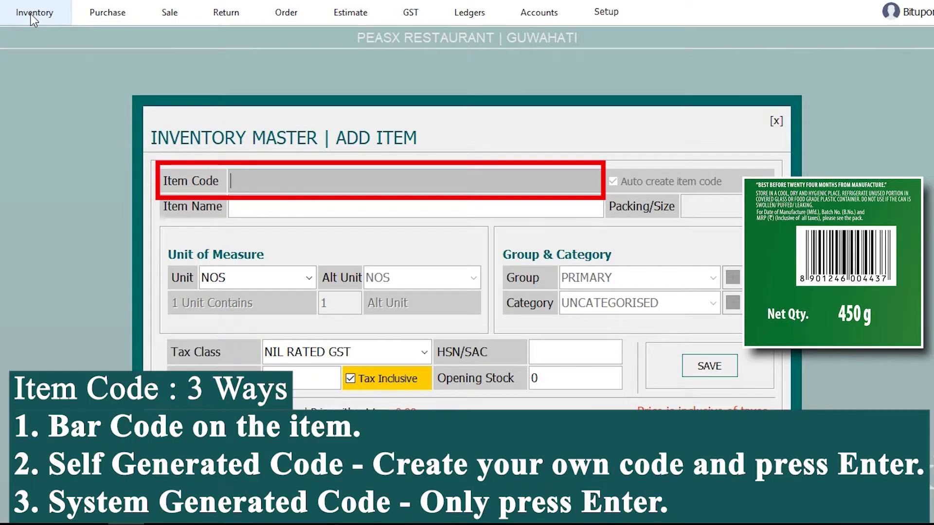
{"action": "type", "text": "12123344"}
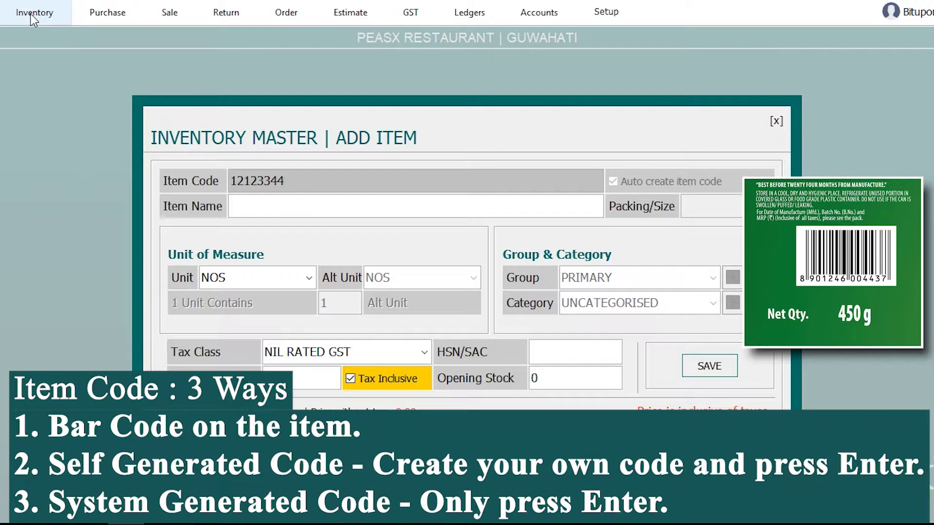
{"action": "key", "text": "BackSpace"}
{"action": "key", "text": "BackSpace"}
{"action": "key", "text": "BackSpace"}
{"action": "key", "text": "BackSpace"}
{"action": "key", "text": "BackSpace"}
{"action": "key", "text": "BackSpace"}
{"action": "key", "text": "BackSpace"}
{"action": "key", "text": "BackSpace"}
- Let the system generate the item code and name the item "paracetamol bilayer tablets-1000"
{"action": "key", "text": "Return"}
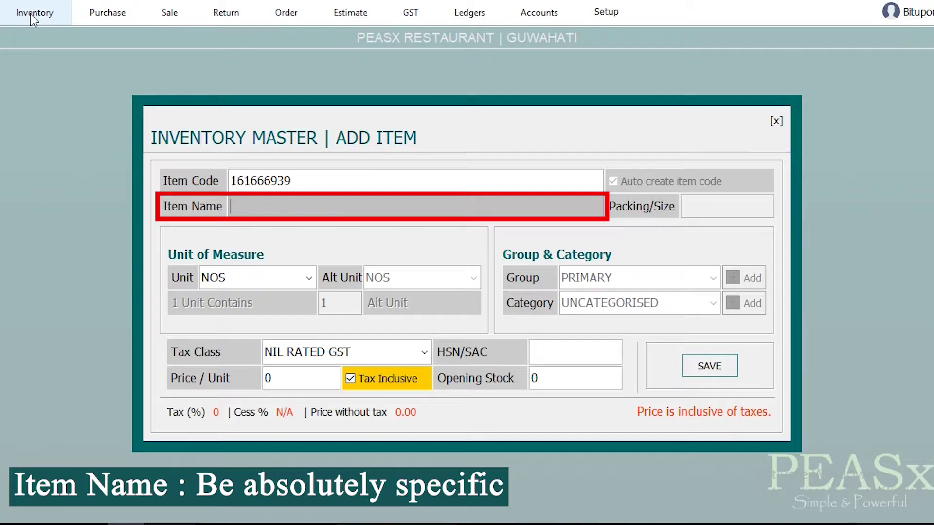
{"action": "type", "text": "ara"}
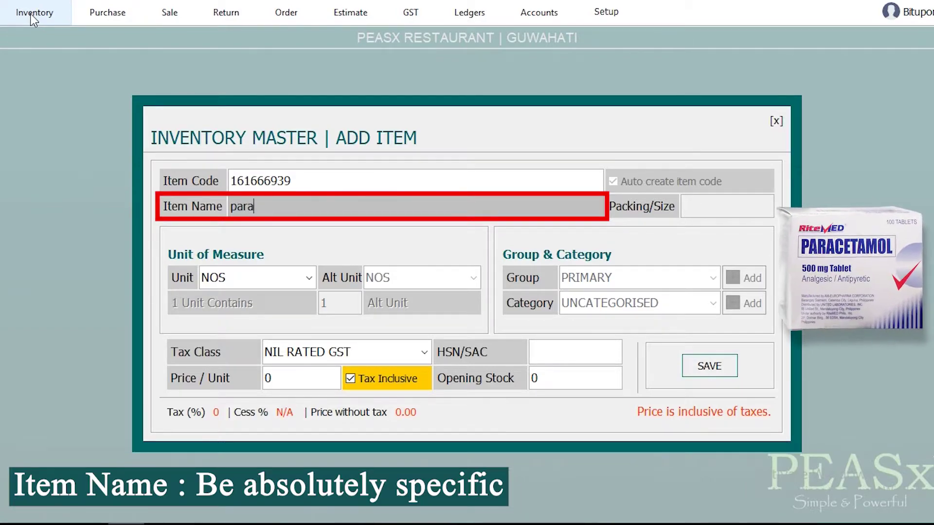
{"action": "type", "text": "cetamol"}
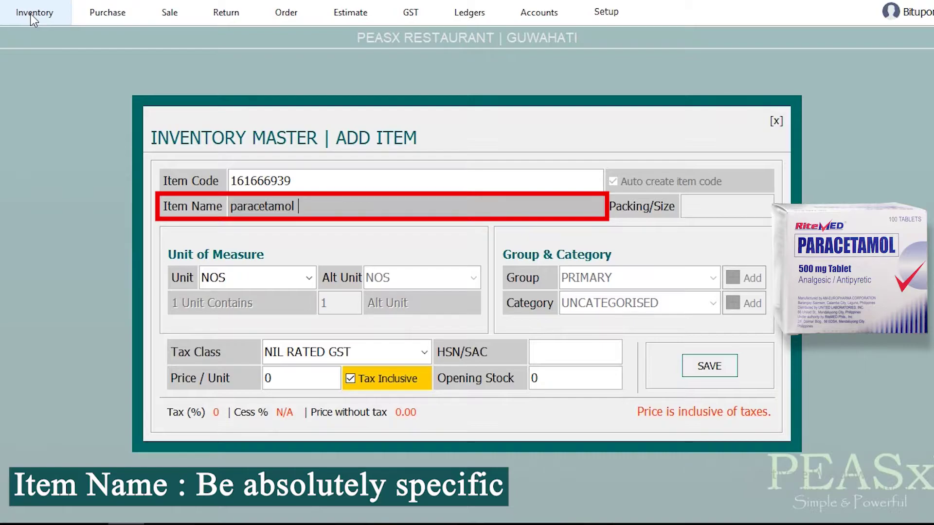
{"action": "type", "text": " n"}
{"action": "key", "text": "BackSpace"}
{"action": "type", "text": "bikl"}
{"action": "key", "text": "BackSpace"}
{"action": "key", "text": "BackSpace"}
{"action": "type", "text": "layer tablets-1000"}
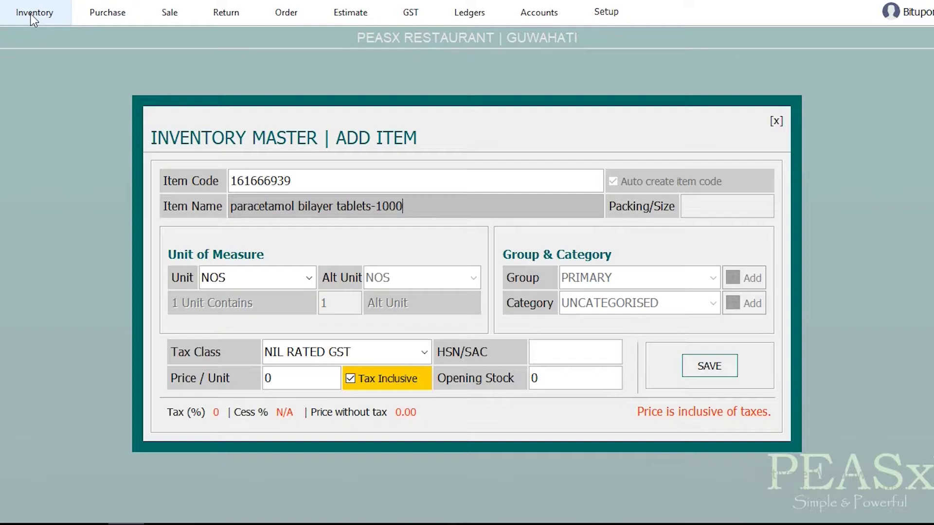
{"action": "key", "text": "Tab"}
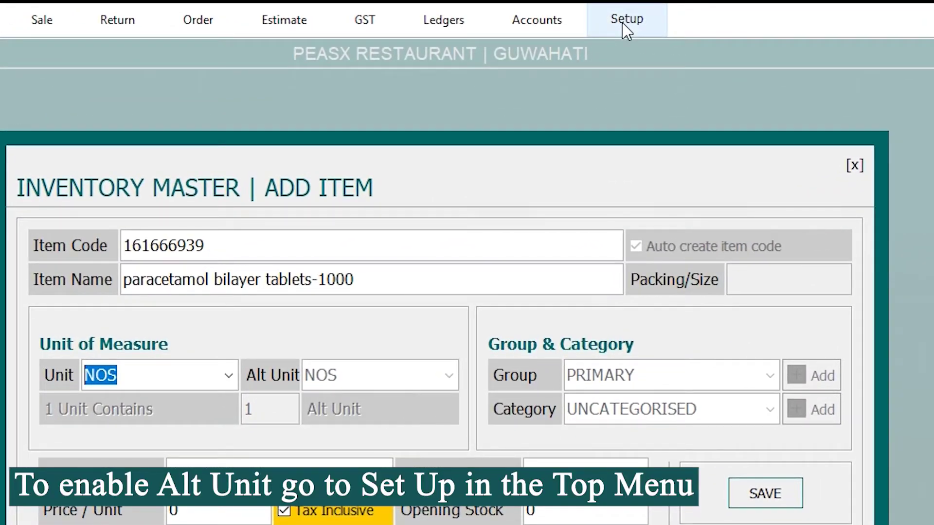
- Open the inventory preferences and set Maintain batch to YES
{"action": "left_click", "coordinate": [624, 21]}
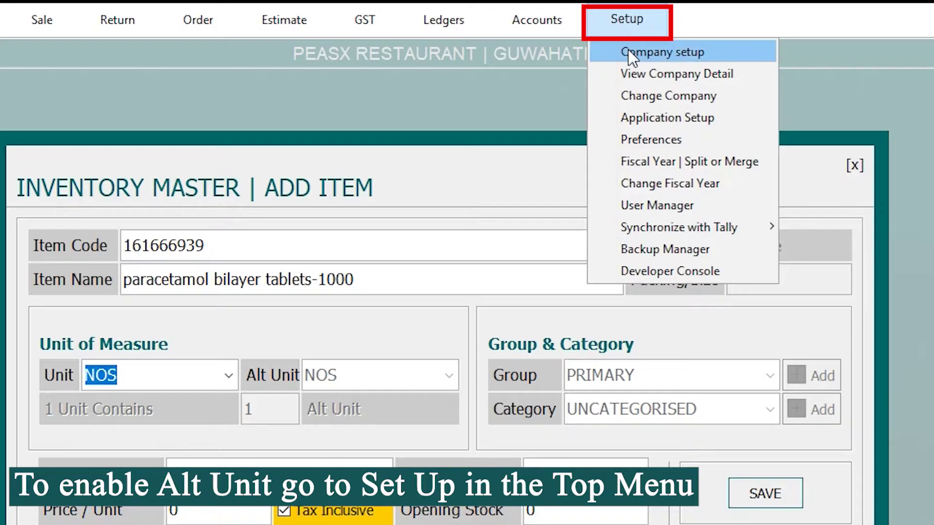
{"action": "left_click", "coordinate": [634, 142]}
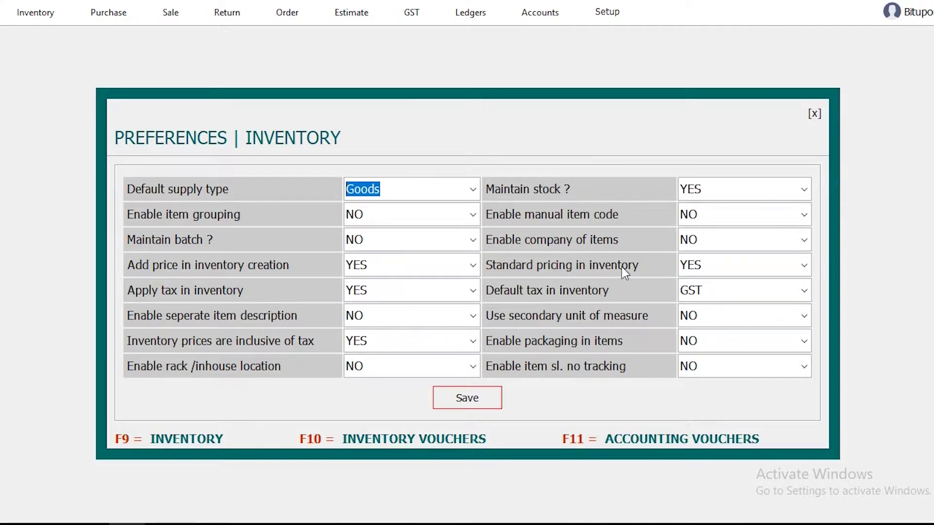
{"action": "key", "text": "Return"}
{"action": "key", "text": "Return"}
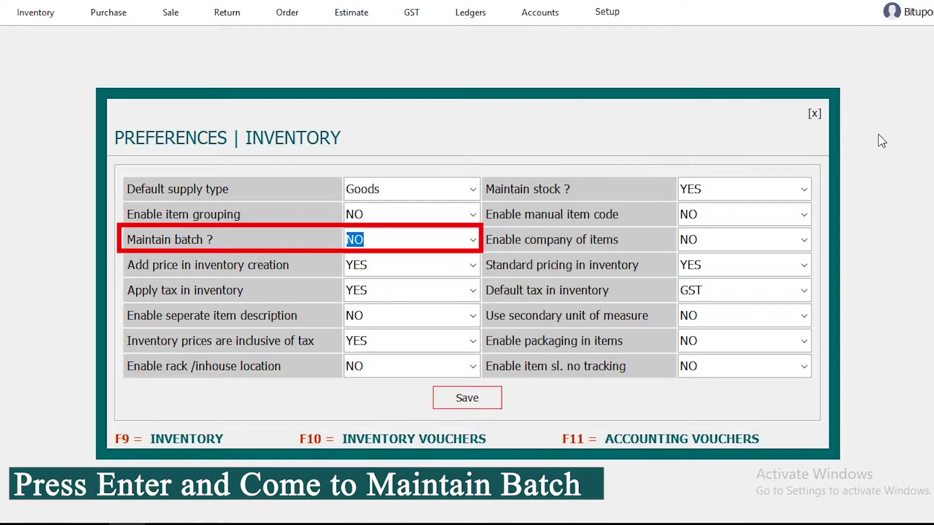
{"action": "type", "text": "YES"}
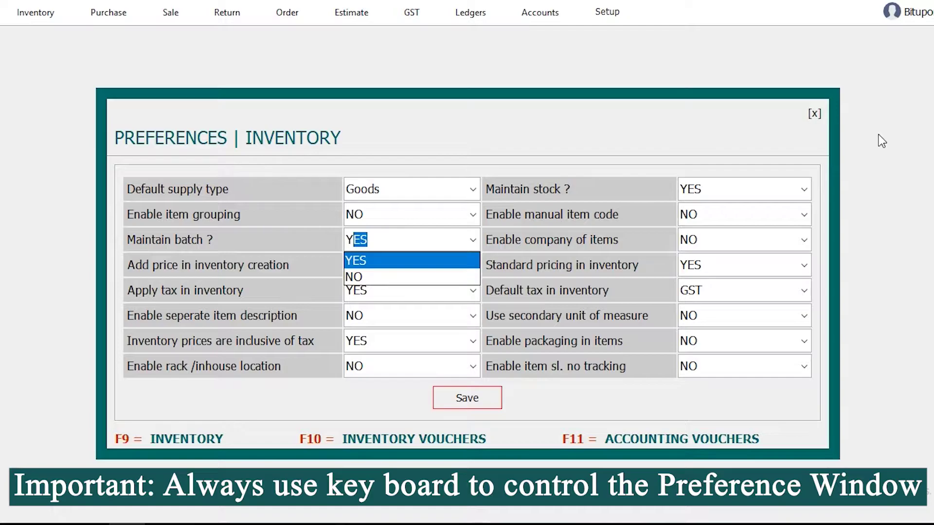
{"action": "key", "text": "Return"}
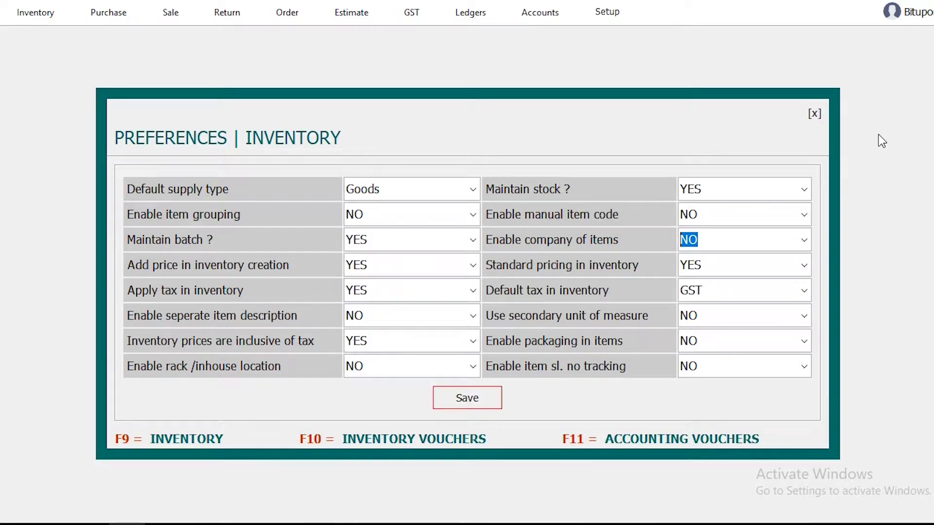
- Set Use secondary unit of measure to YES, keep the other inventory preferences as they are, and save them
{"action": "key", "text": "Return"}
{"action": "key", "text": "Return"}
{"action": "key", "text": "Return"}
{"action": "key", "text": "Return"}
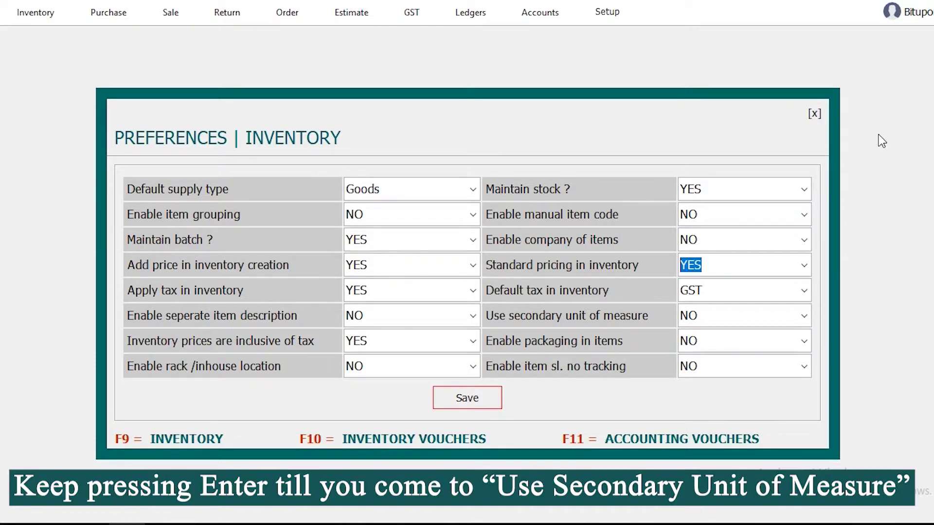
{"action": "key", "text": "Return"}
{"action": "key", "text": "Return"}
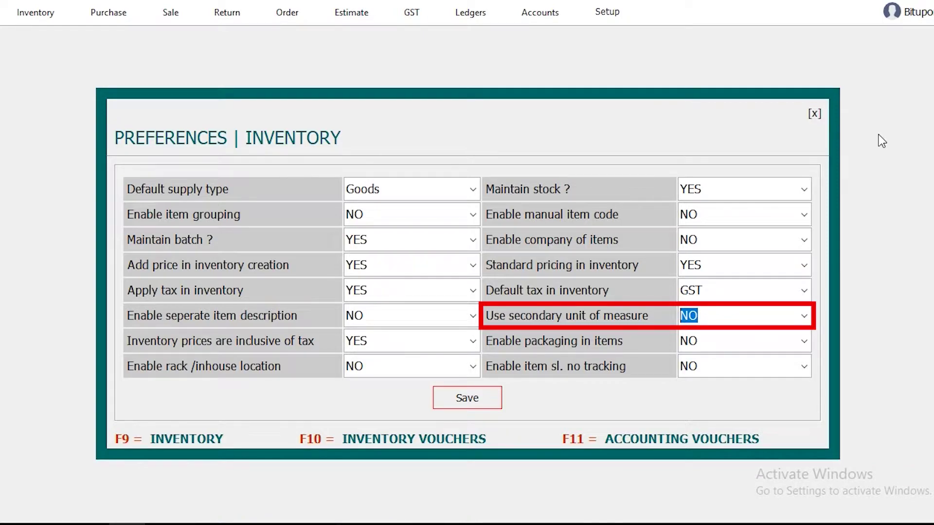
{"action": "type", "text": "YES"}
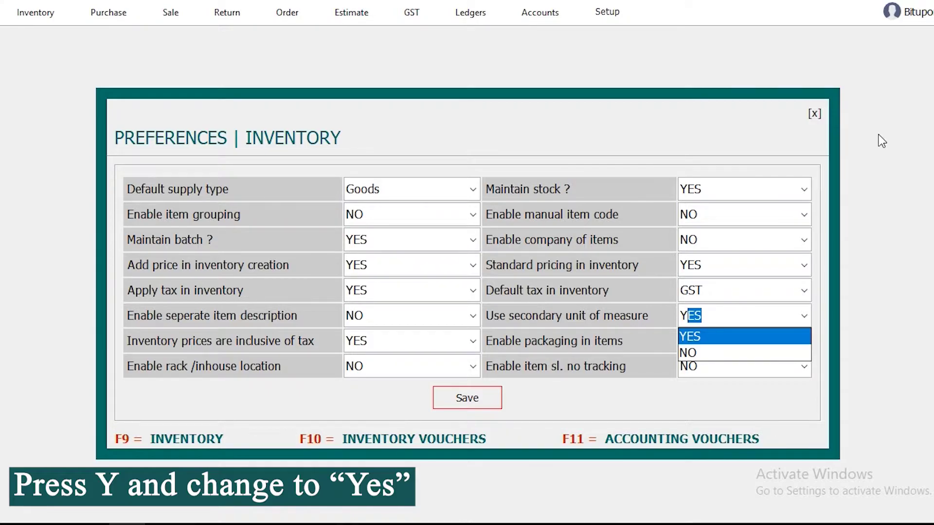
{"action": "key", "text": "Return"}
{"action": "key", "text": "Return"}
{"action": "key", "text": "Return"}
{"action": "key", "text": "Return"}
{"action": "key", "text": "Return"}
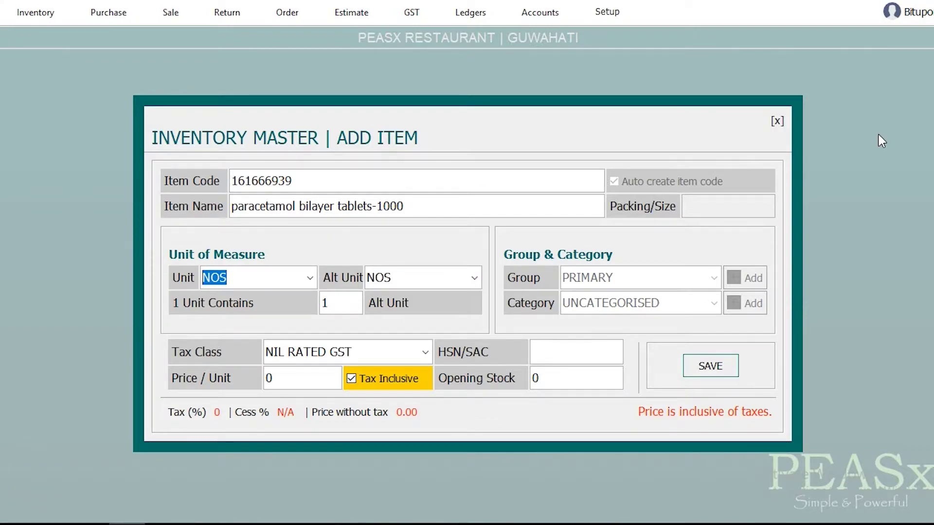
- Set the item's unit to STRP and its alternate unit to TBS, with 10 TBS per STRP
{"action": "type", "text": "STRP"}
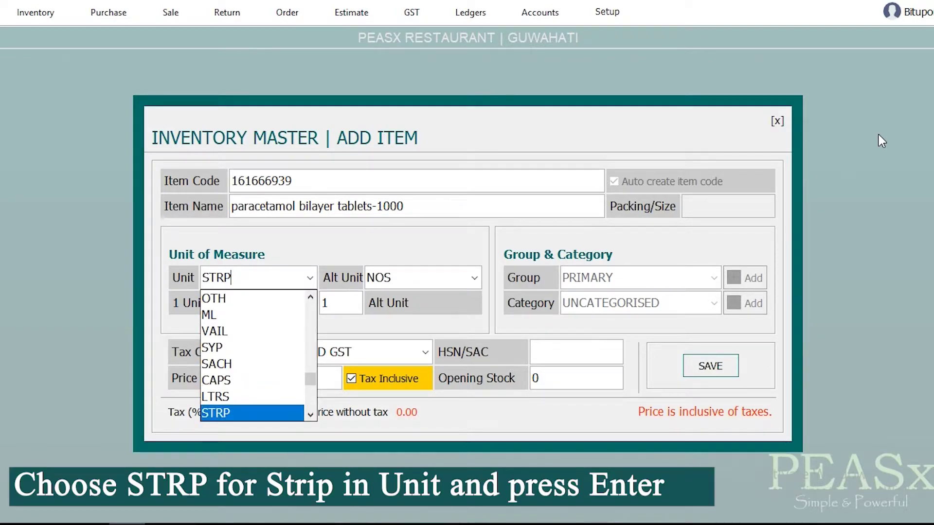
{"action": "key", "text": "Return"}
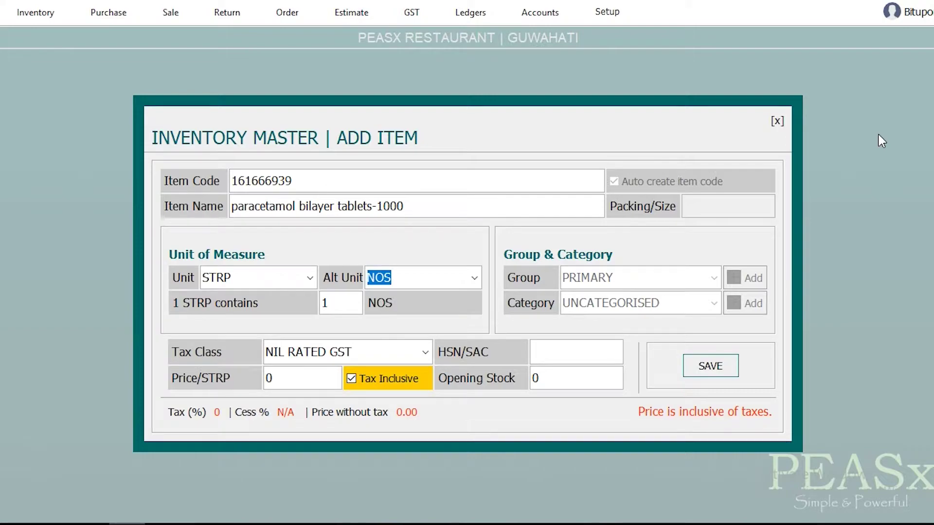
{"action": "type", "text": "TBS"}
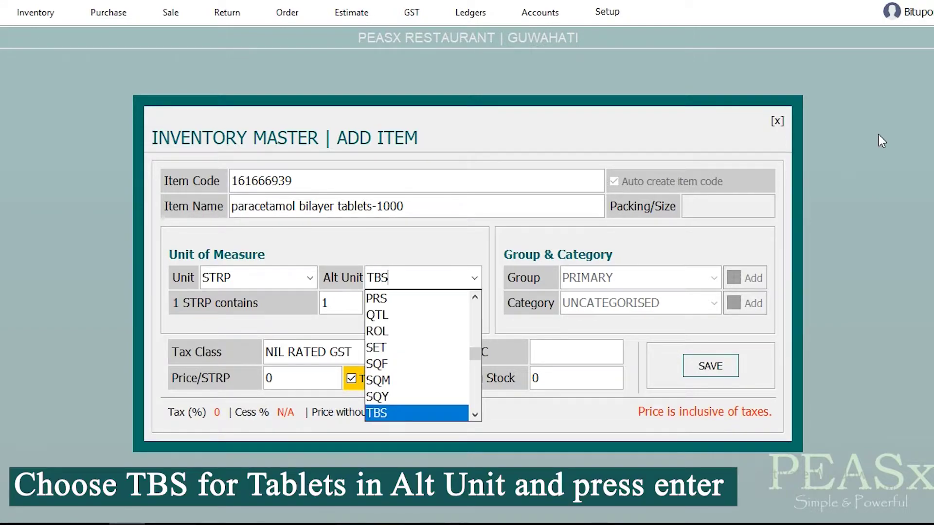
{"action": "key", "text": "Return"}
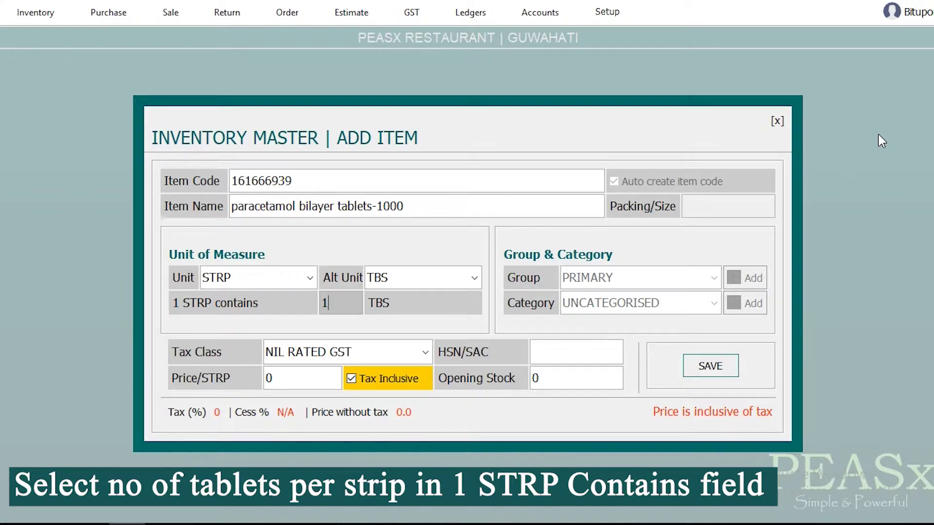
{"action": "key", "text": "BackSpace"}
{"action": "type", "text": "10"}
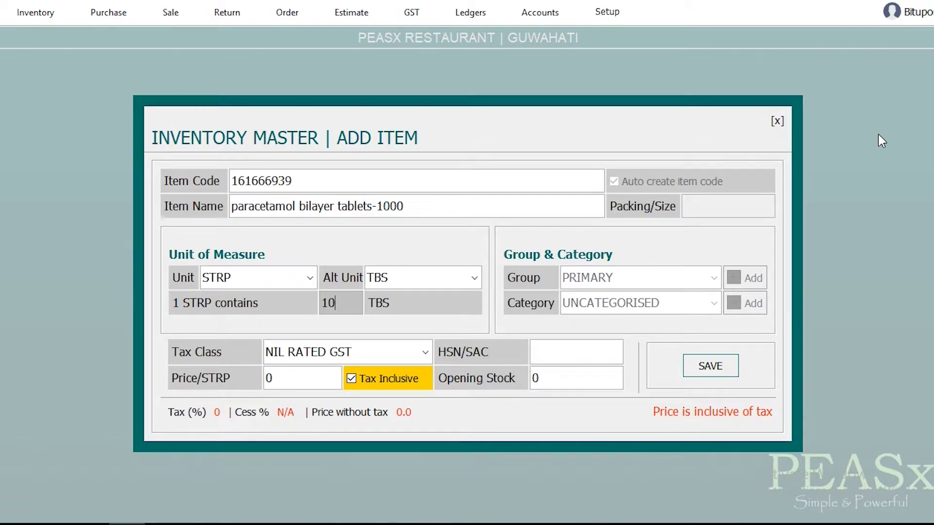
- Set the item's tax class to GST 12 and its HSN/SAC code to 12345
{"action": "key", "text": "Tab"}
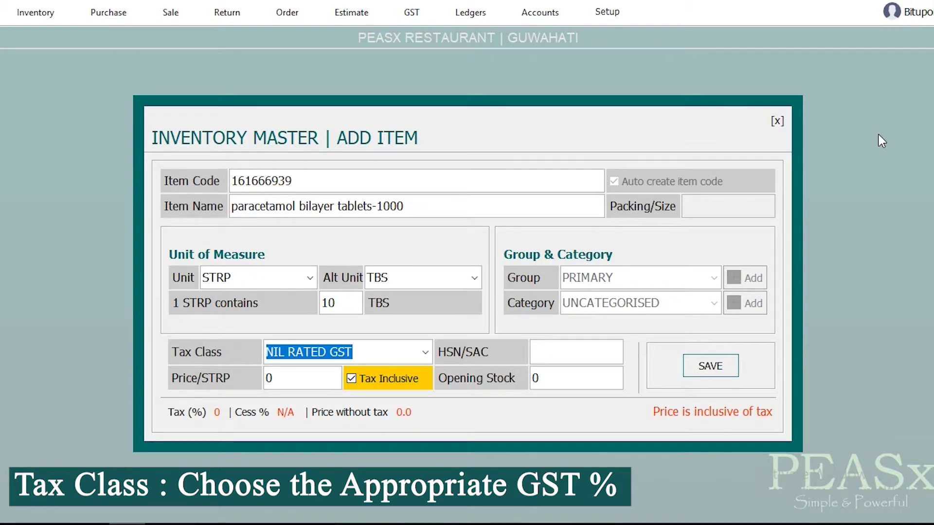
{"action": "type", "text": "GST 5"}
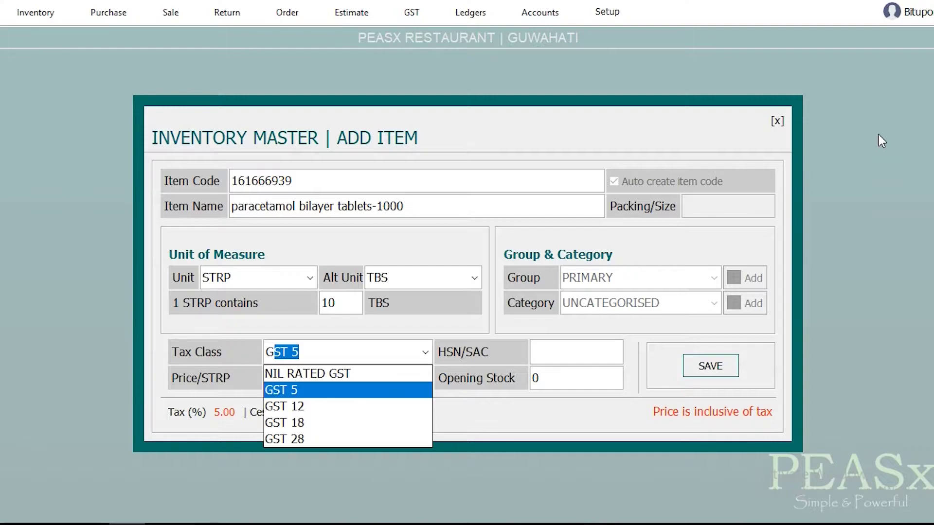
{"action": "key", "text": "Down"}
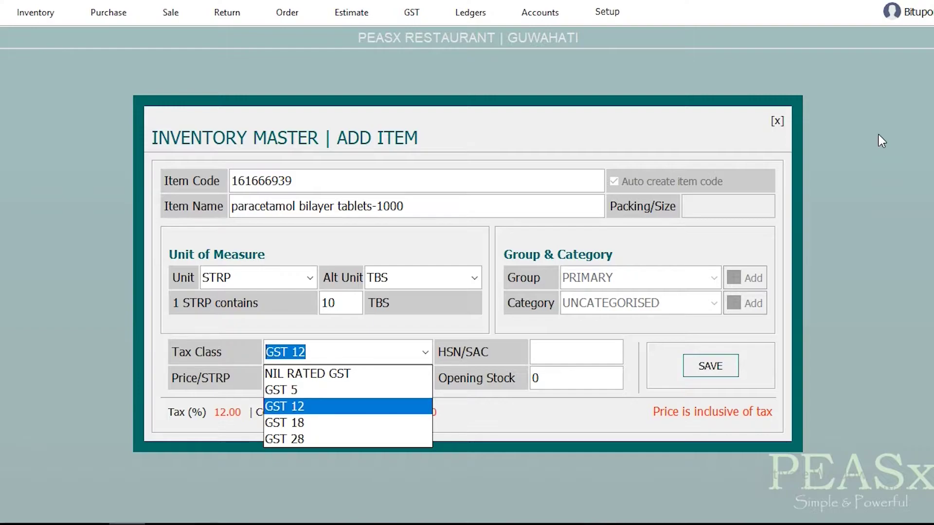
{"action": "key", "text": "Return"}
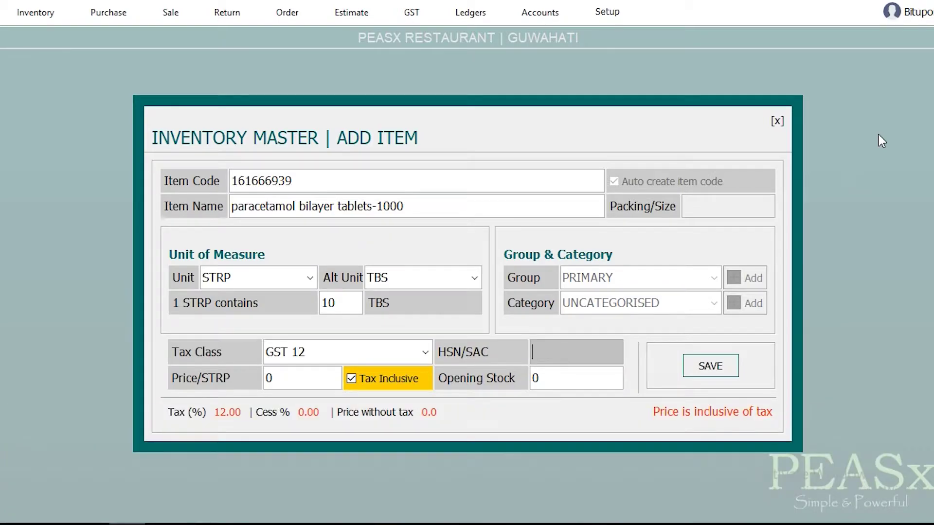
{"action": "type", "text": "12345"}
{"action": "key", "text": "Tab"}
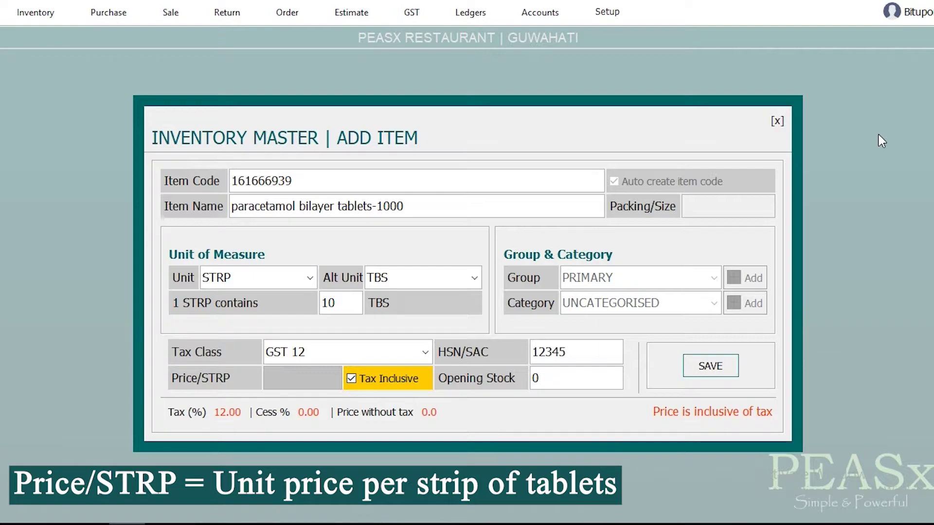
- Enter a tax-inclusive price of 22 per STRP and an opening stock of 20, and save the item
{"action": "type", "text": "22"}
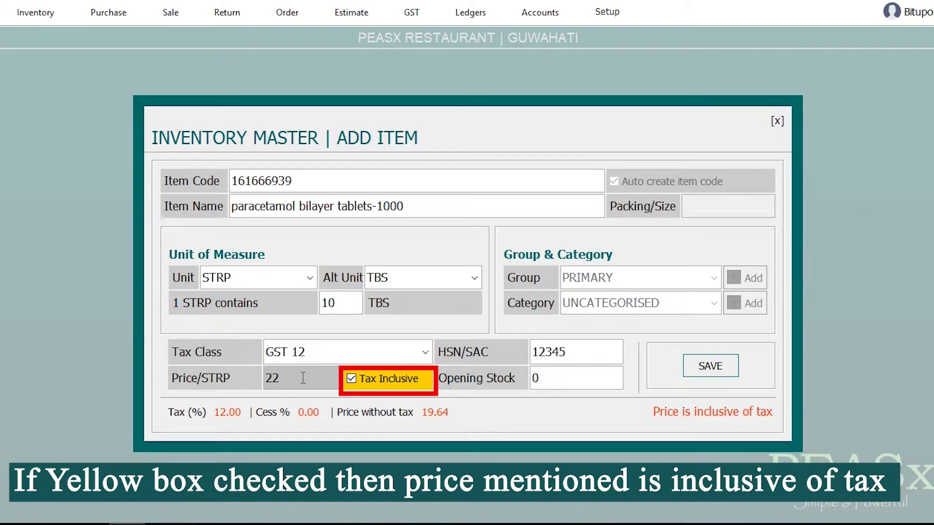
{"action": "left_click", "coordinate": [350, 379]}
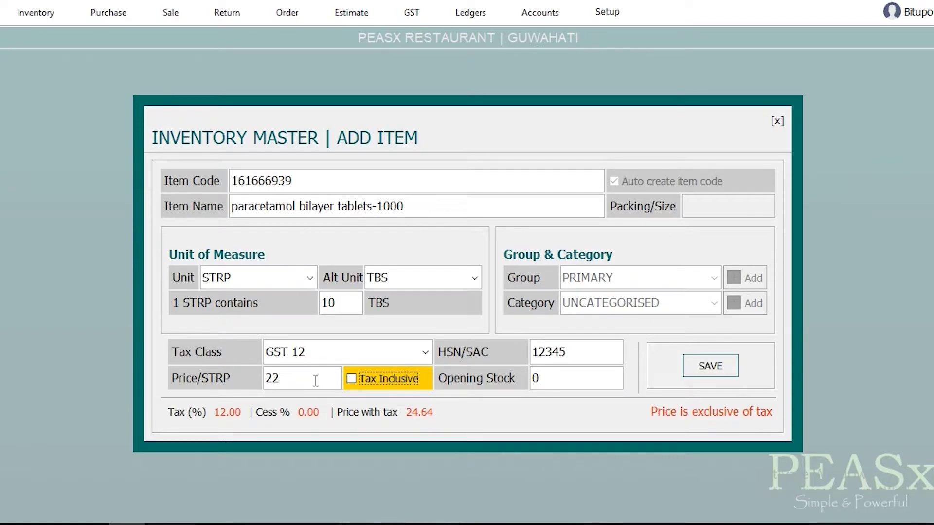
{"action": "left_click", "coordinate": [351, 381]}
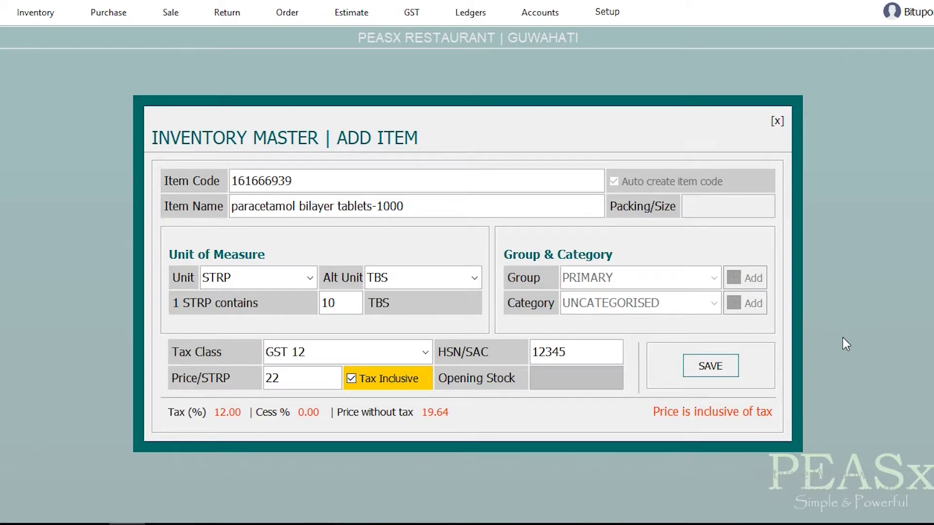
{"action": "type", "text": "20"}
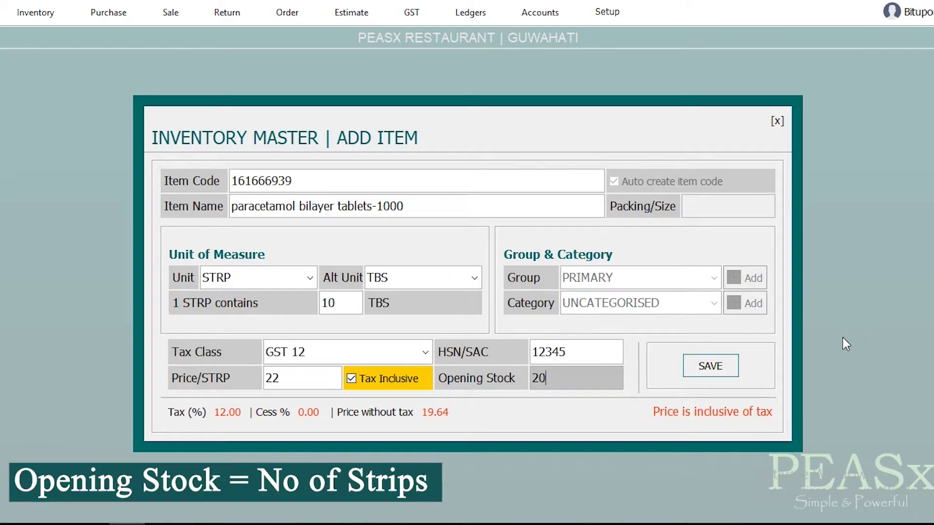
{"action": "key", "text": "Return"}
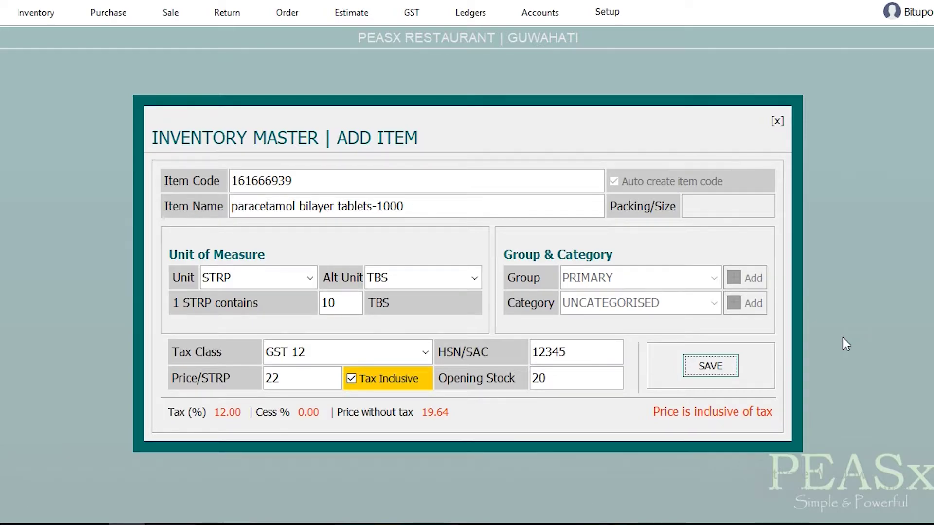
{"action": "key", "text": "Return"}
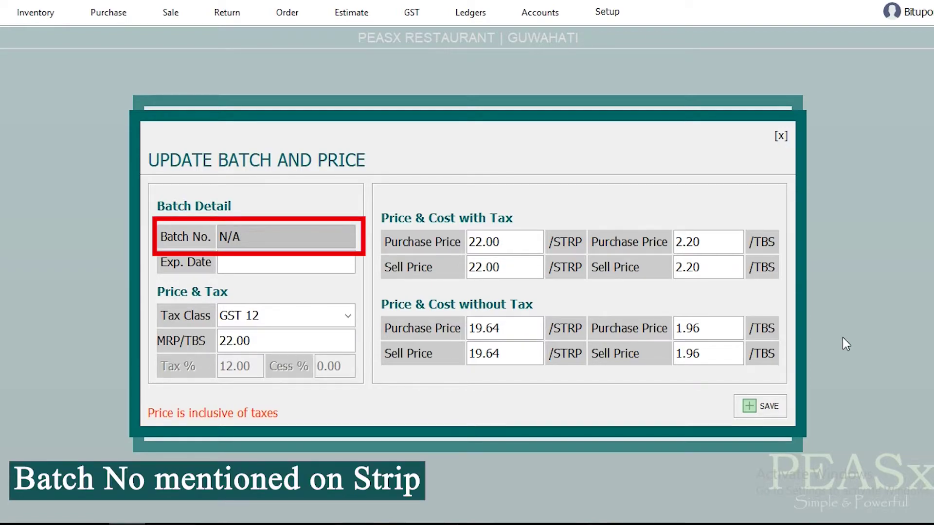
- Replace the batch number with 233556787 and set the expiry date to 23-09-2024
{"action": "key", "text": "BackSpace"}
{"action": "key", "text": "BackSpace"}
{"action": "key", "text": "BackSpace"}
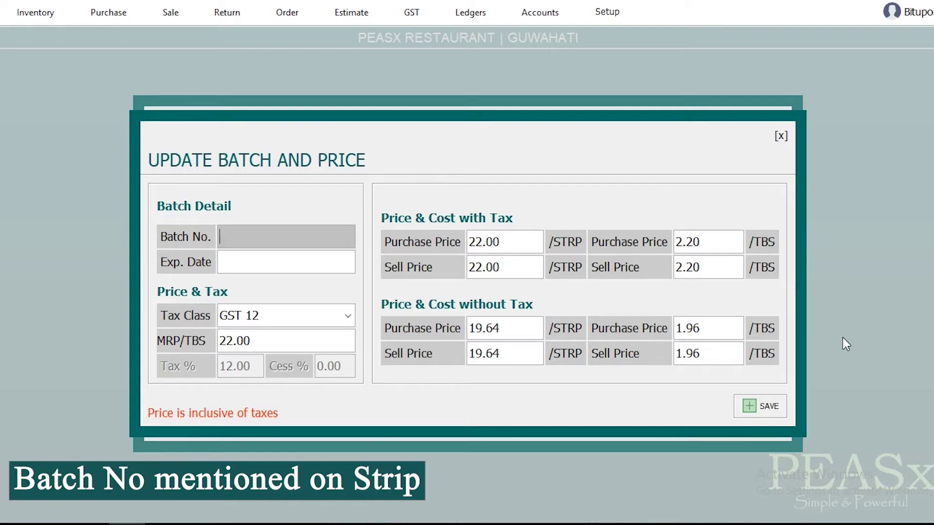
{"action": "type", "text": "233556787"}
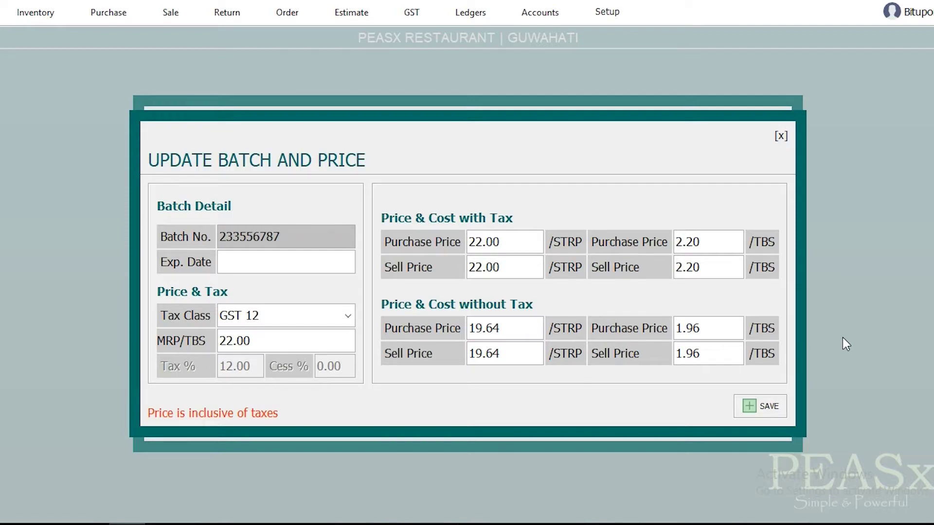
{"action": "key", "text": "Tab"}
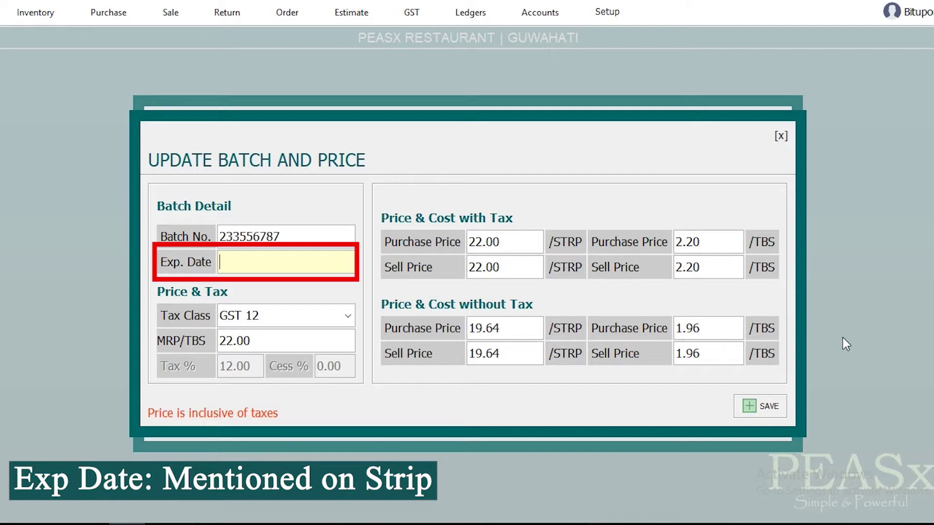
{"action": "type", "text": "23-"}
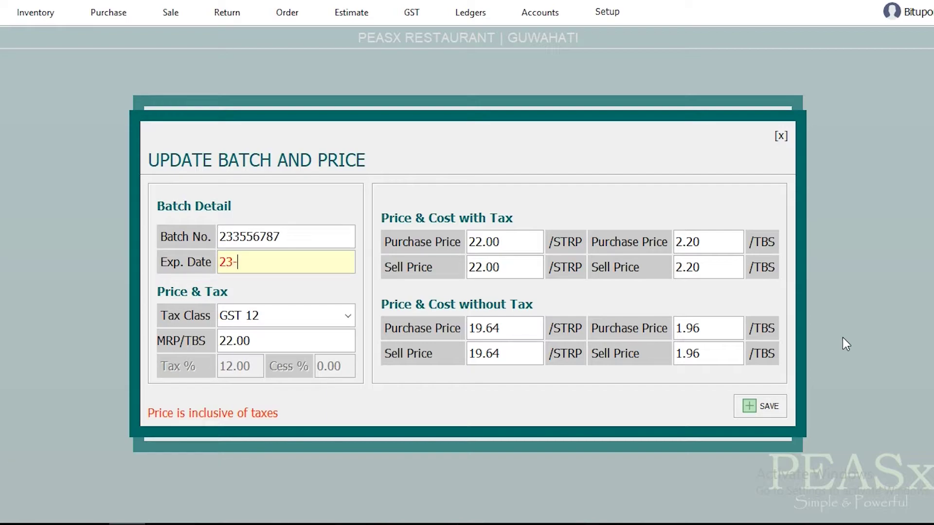
{"action": "type", "text": "09-2024"}
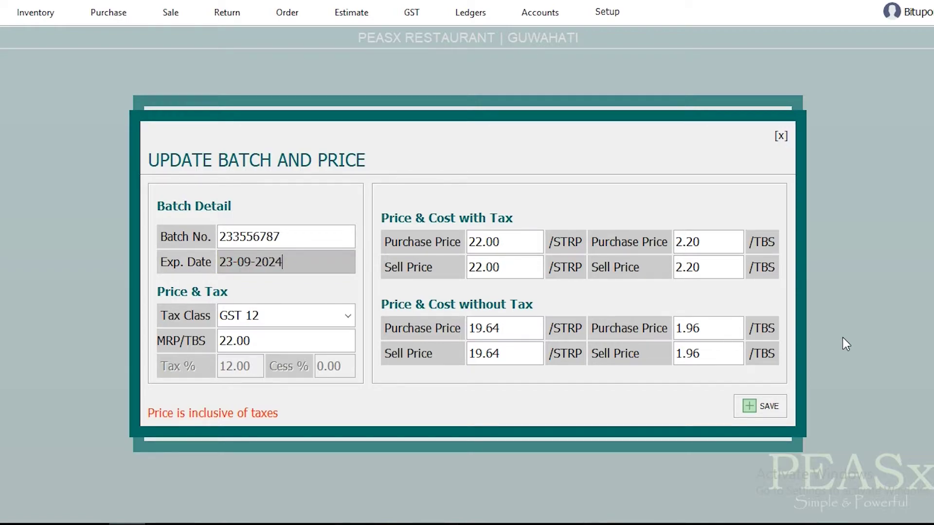
{"action": "key", "text": "Tab"}
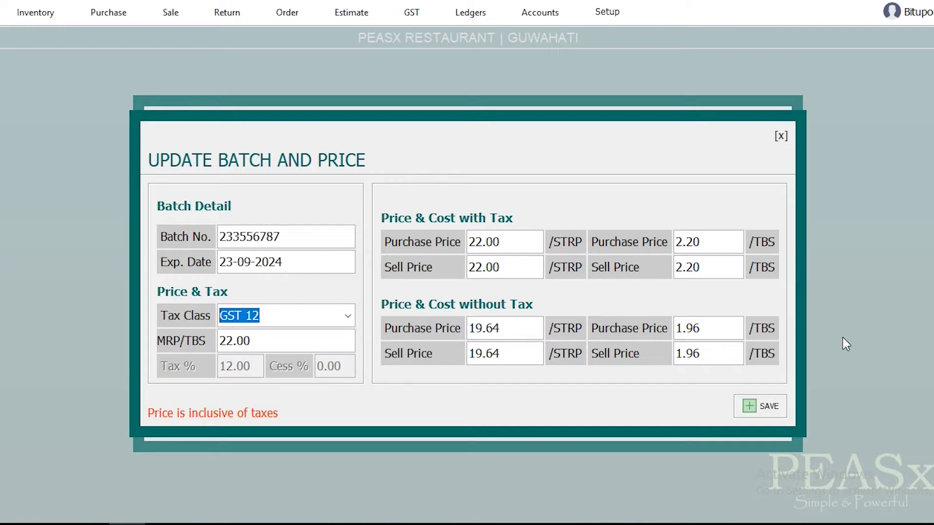
- Keep the batch's tax class, MRP and purchase and sell prices as they are, and save the batch
{"action": "key", "text": "Return"}
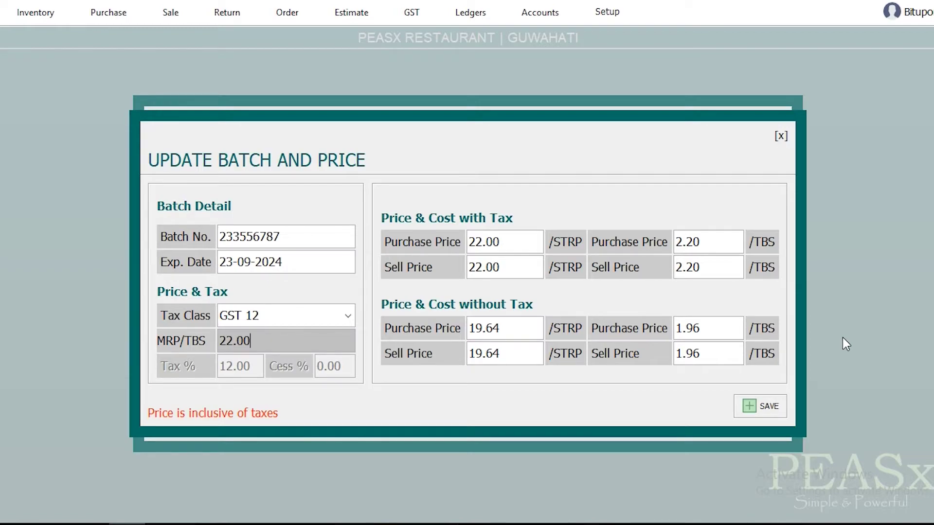
{"action": "key", "text": "Return"}
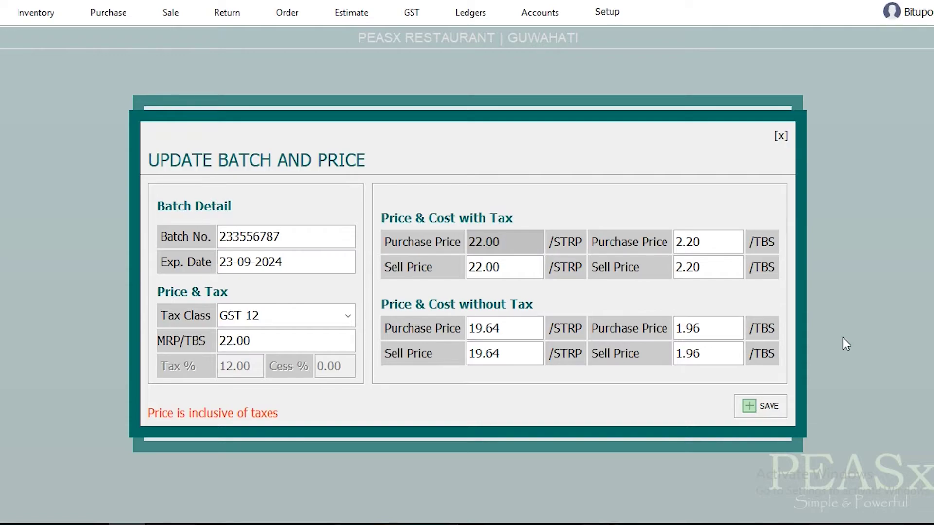
{"action": "key", "text": "Return"}
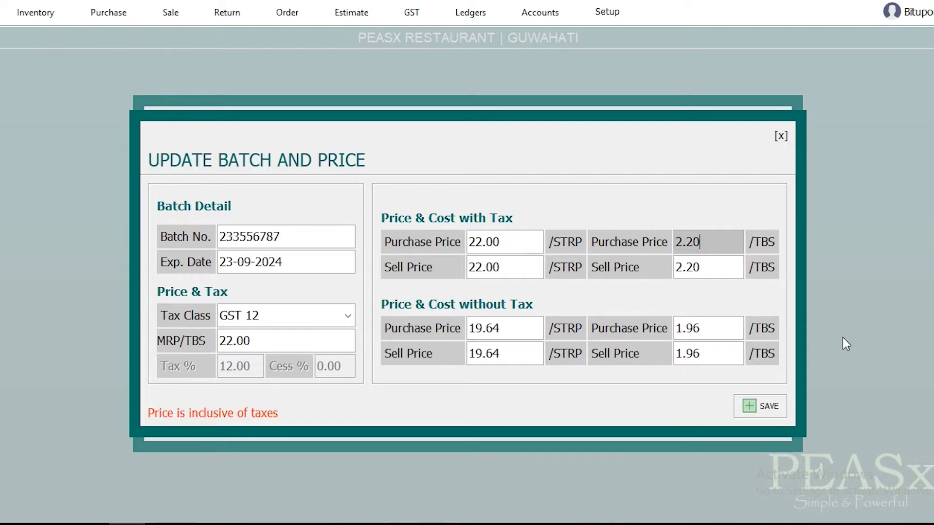
{"action": "key", "text": "Return"}
{"action": "key", "text": "Return"}
{"action": "key", "text": "Return"}
{"action": "key", "text": "Return"}
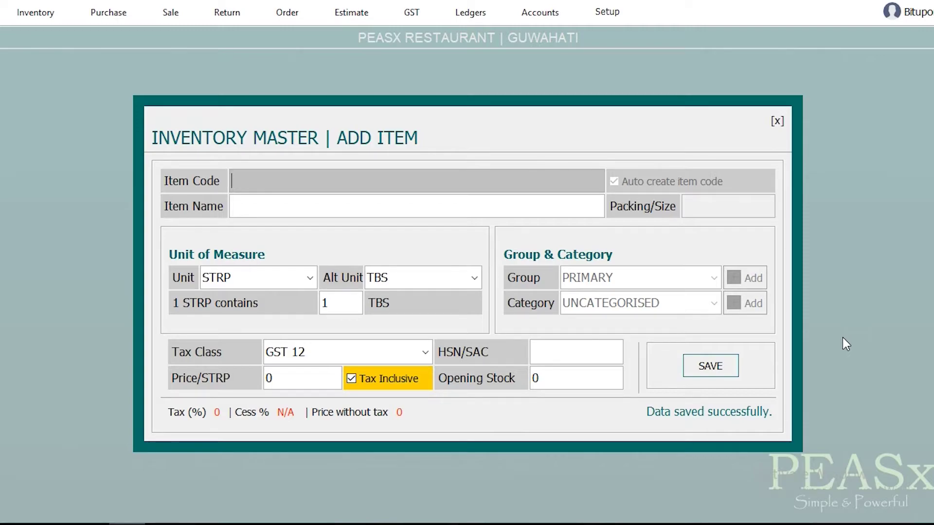
- Let the system generate a code for another new item and name it "himalaya liv.52 syrup 200ml"
{"action": "key", "text": "Return"}
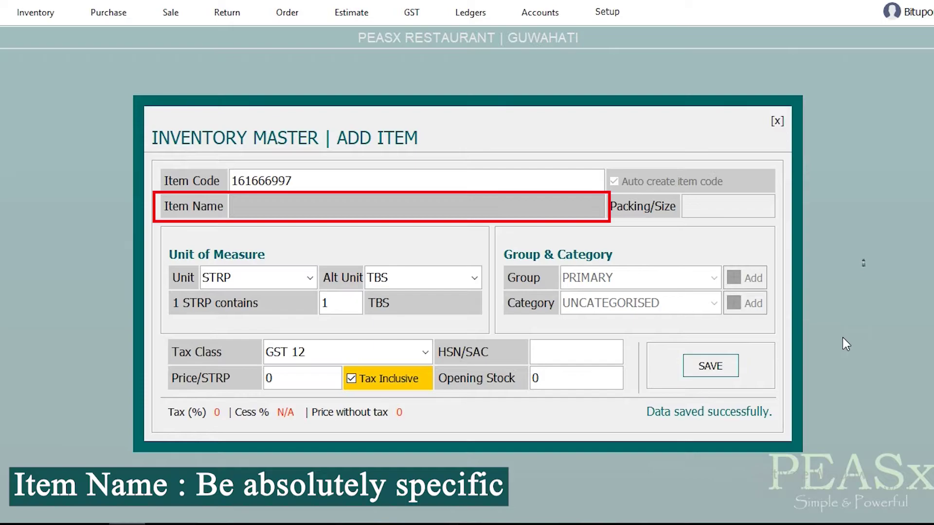
{"action": "type", "text": "h"}
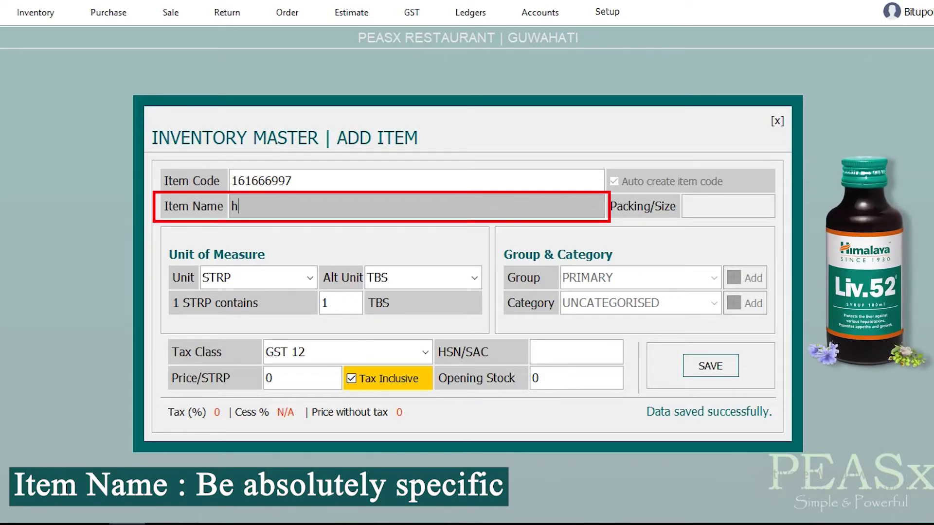
{"action": "type", "text": "im"}
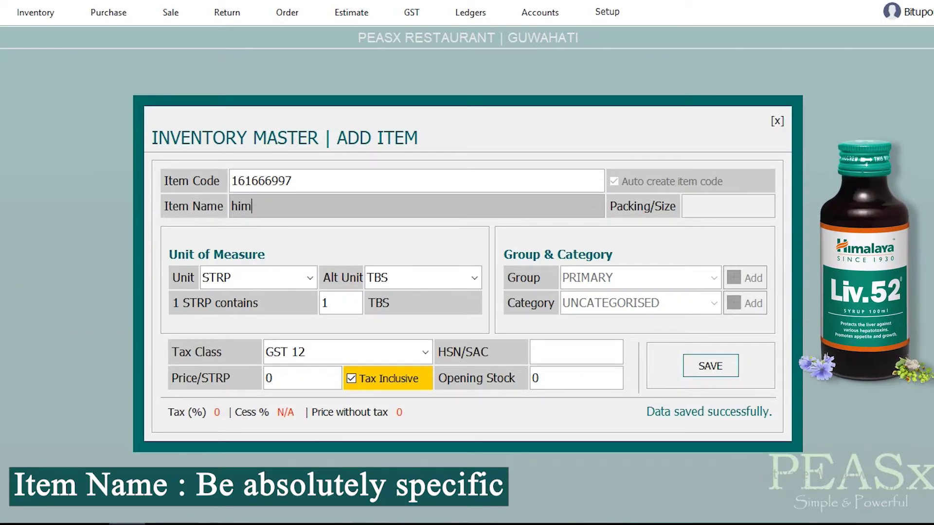
{"action": "type", "text": "alaya liv.52 syrup"}
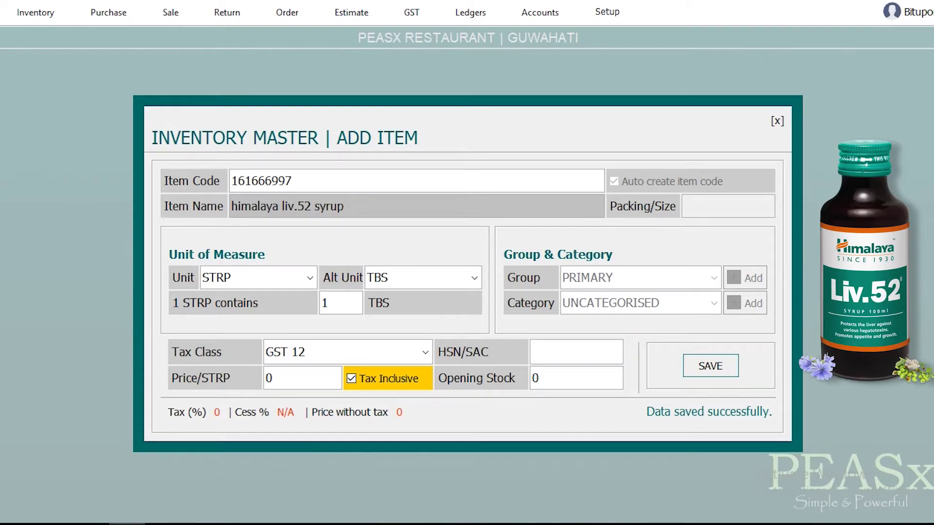
{"action": "type", "text": "200ml"}
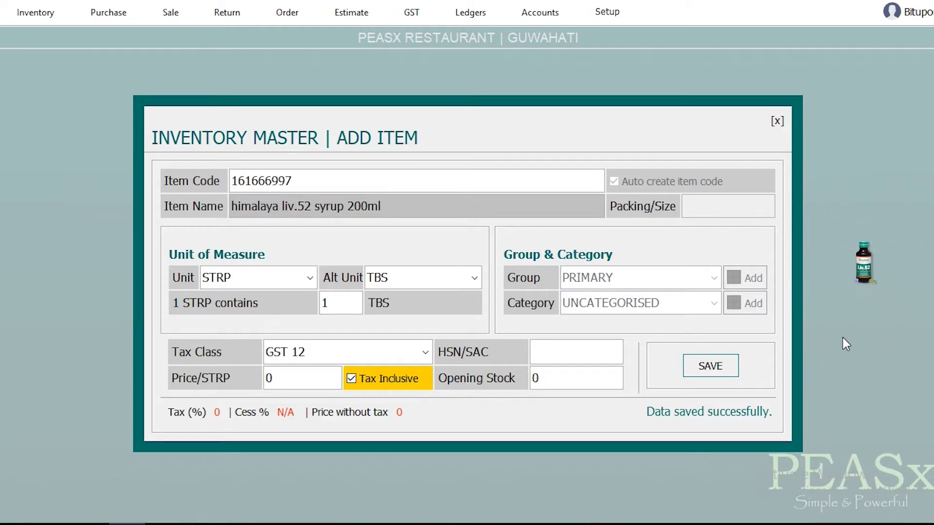
{"action": "key", "text": "Tab"}
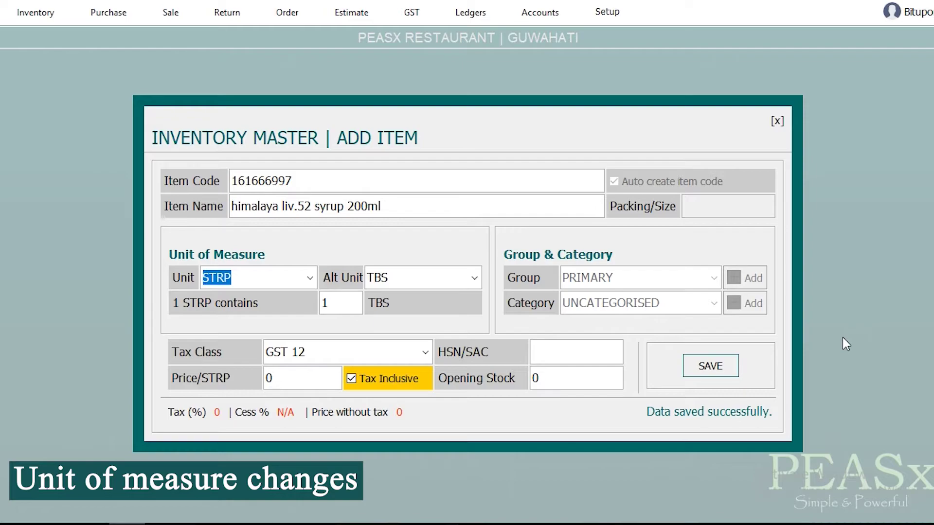
- Set both the syrup's unit and its alternate unit to BTL, with 1 BTL per BTL
{"action": "type", "text": "BTL"}
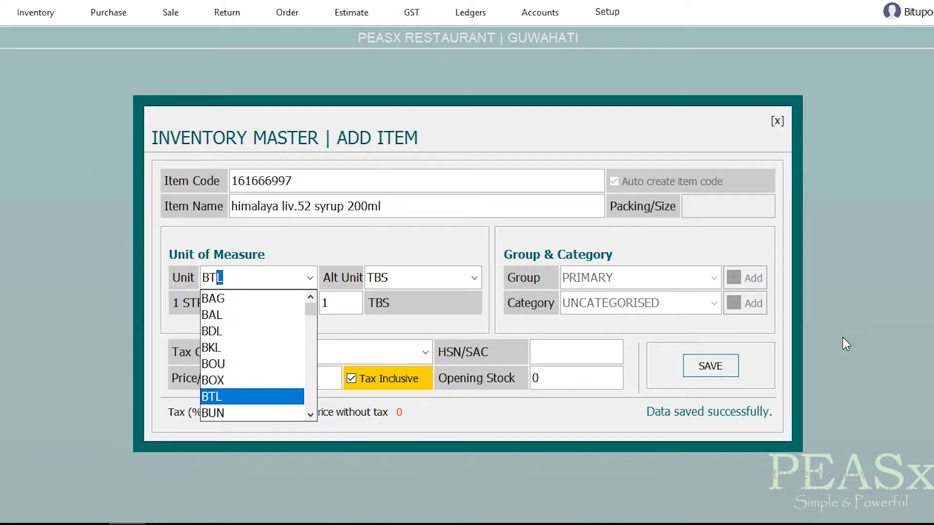
{"action": "key", "text": "Tab"}
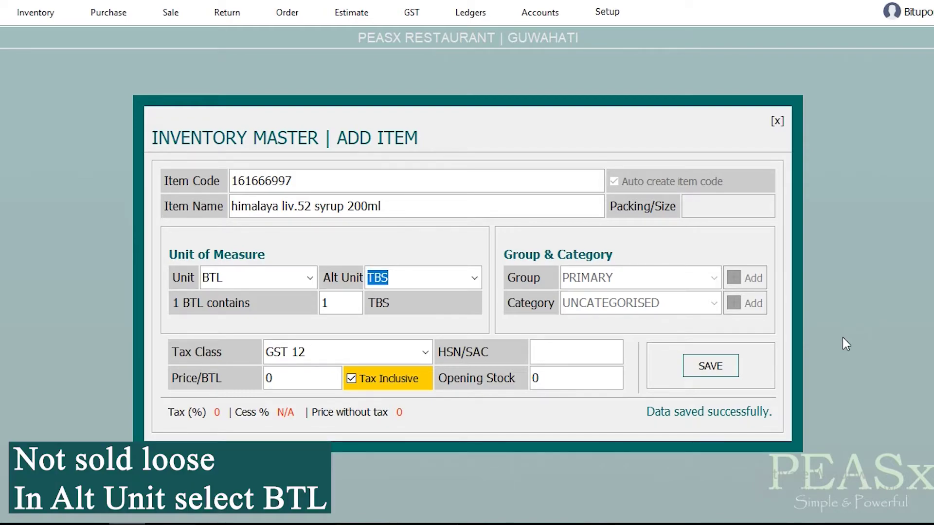
{"action": "type", "text": "BT"}
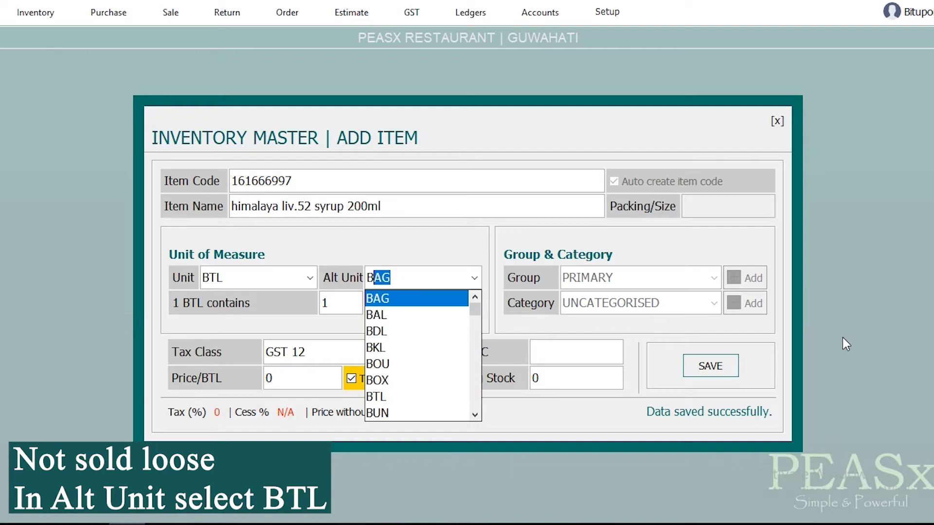
{"action": "type", "text": "L"}
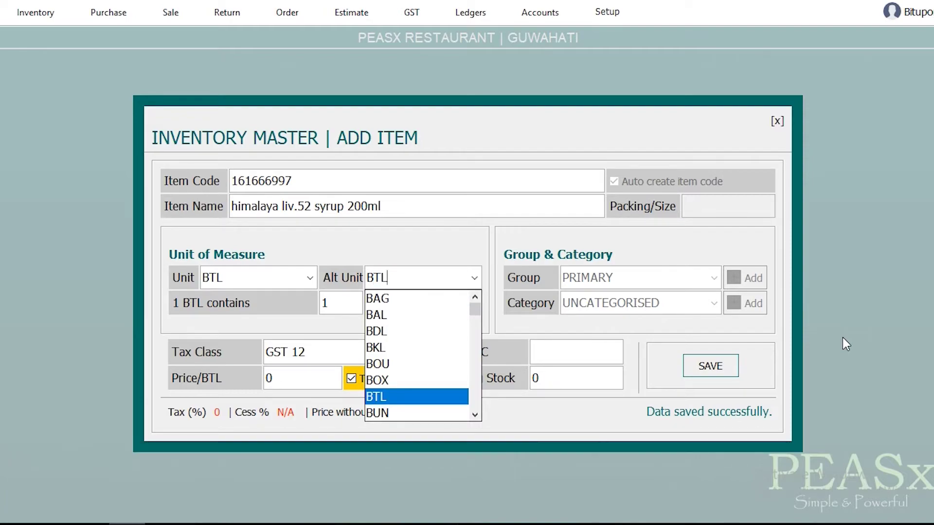
{"action": "key", "text": "Return"}
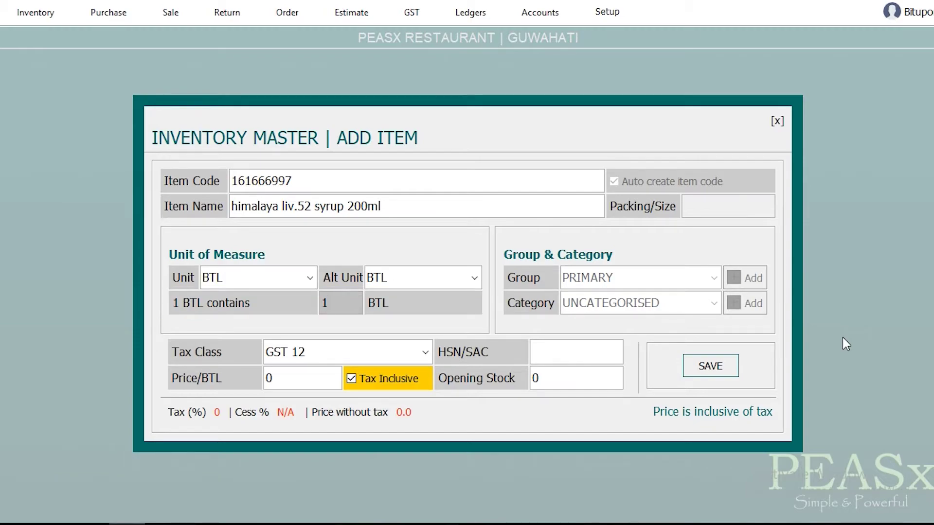
{"action": "key", "text": "Return"}
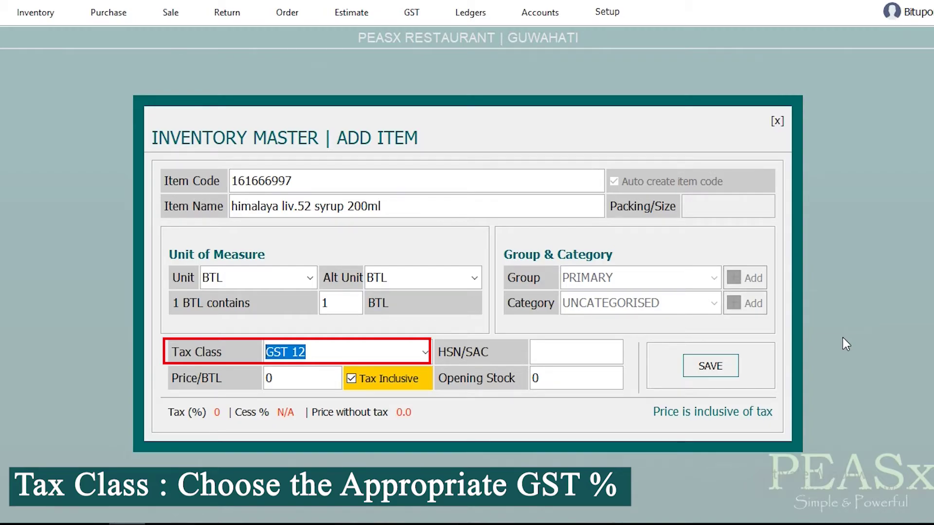
- Keep the syrup's tax class at GST 12 and set its HSN/SAC code to 244556
{"action": "key", "text": "Return"}
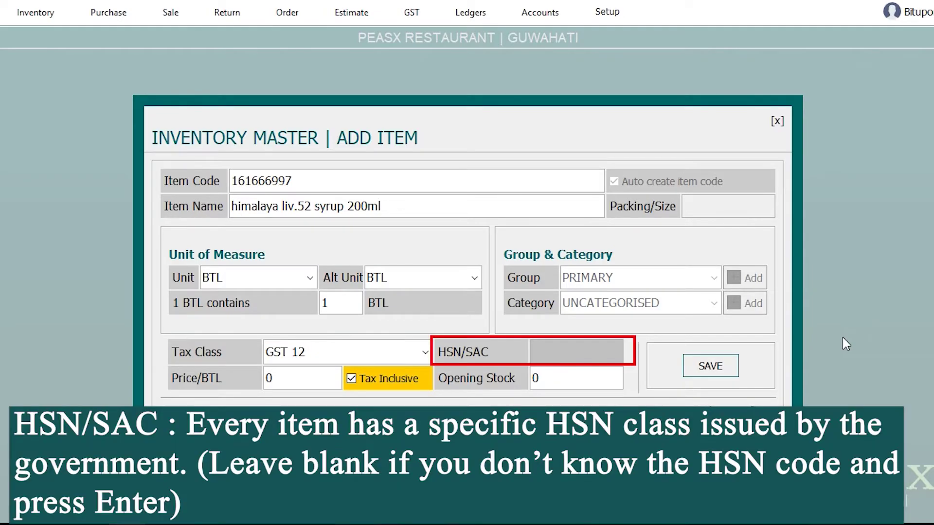
{"action": "type", "text": "244556"}
{"action": "key", "text": "Return"}
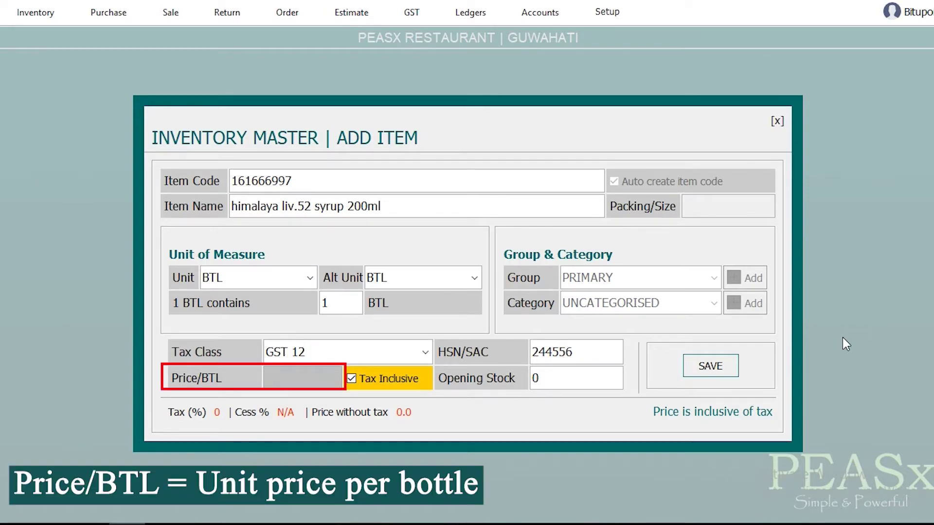
- Set the syrup's price to 125 per BTL and its opening stock to 20, and save the item
{"action": "type", "text": "125"}
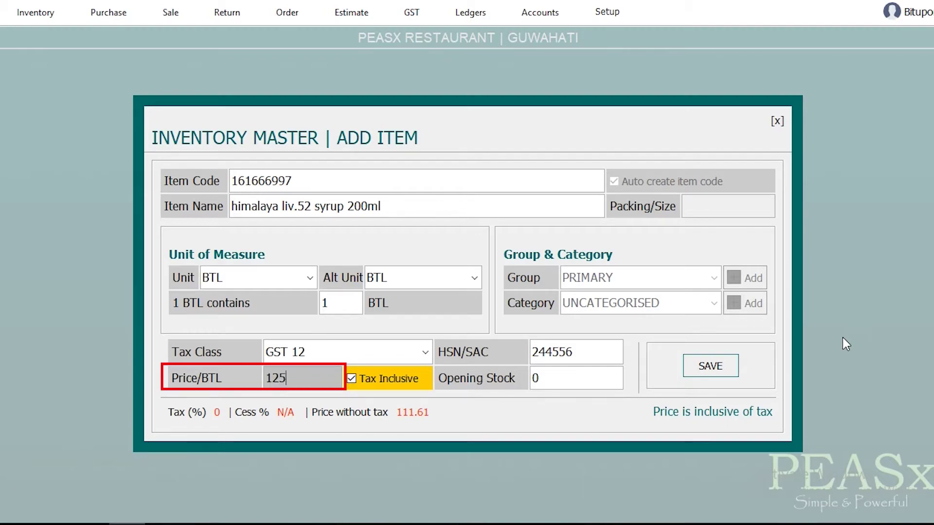
{"action": "key", "text": "Return"}
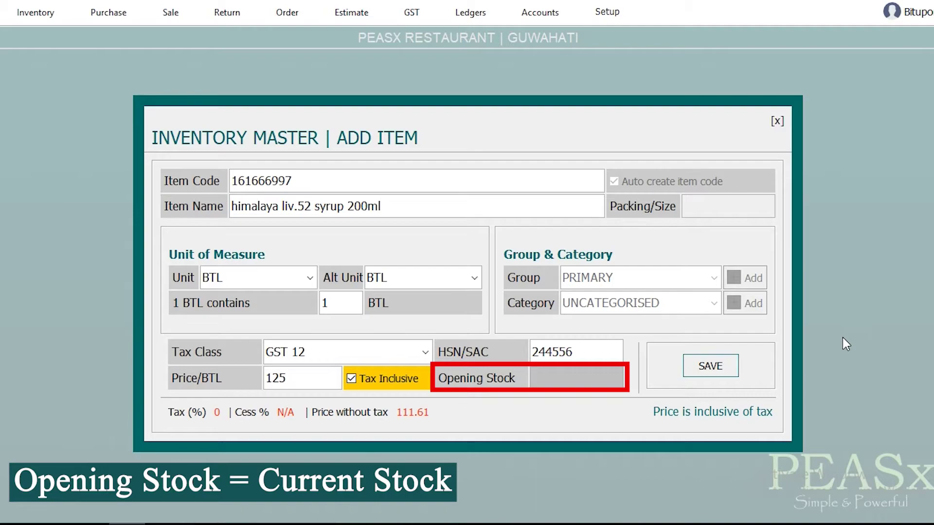
{"action": "type", "text": "20"}
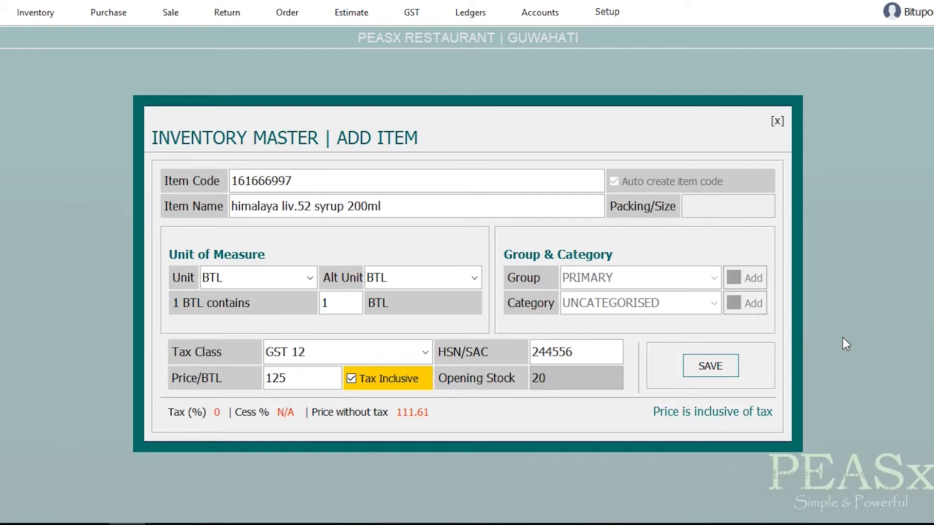
{"action": "key", "text": "Tab"}
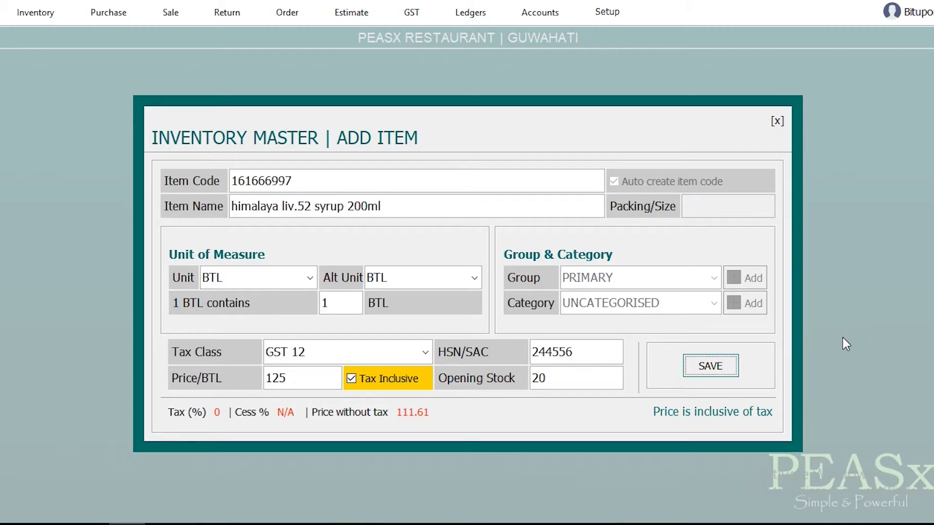
{"action": "key", "text": "Return"}
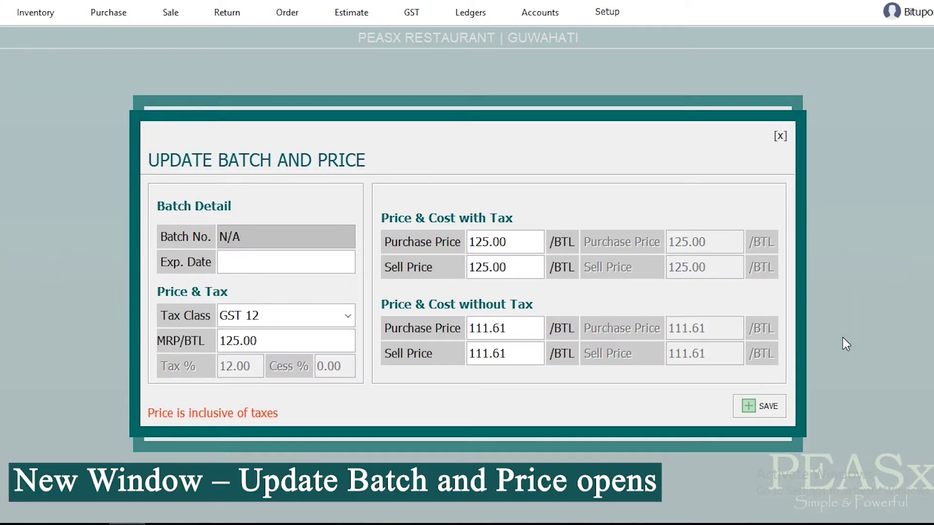
- Replace the syrup's batch number with 12456677 and set its expiry date to 12-09-2025
{"action": "key", "text": "BackSpace"}
{"action": "key", "text": "BackSpace"}
{"action": "key", "text": "BackSpace"}
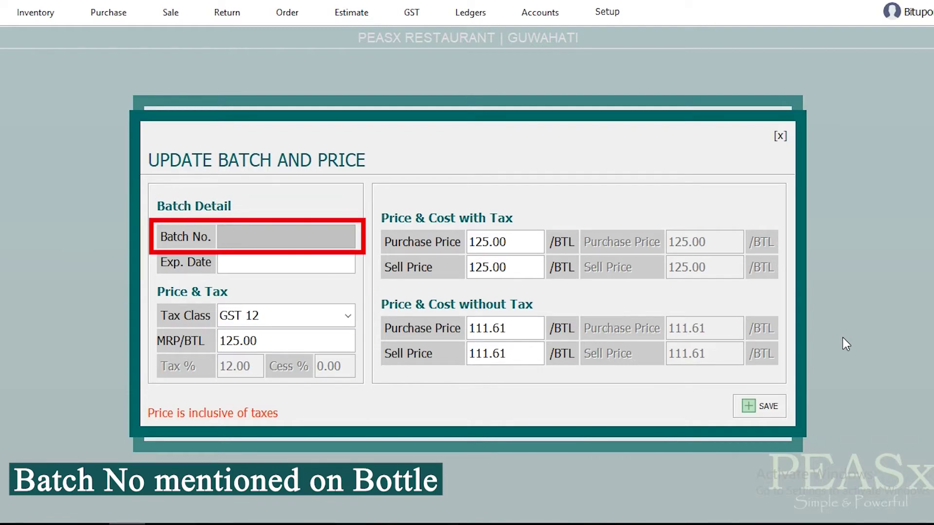
{"action": "type", "text": "1245"}
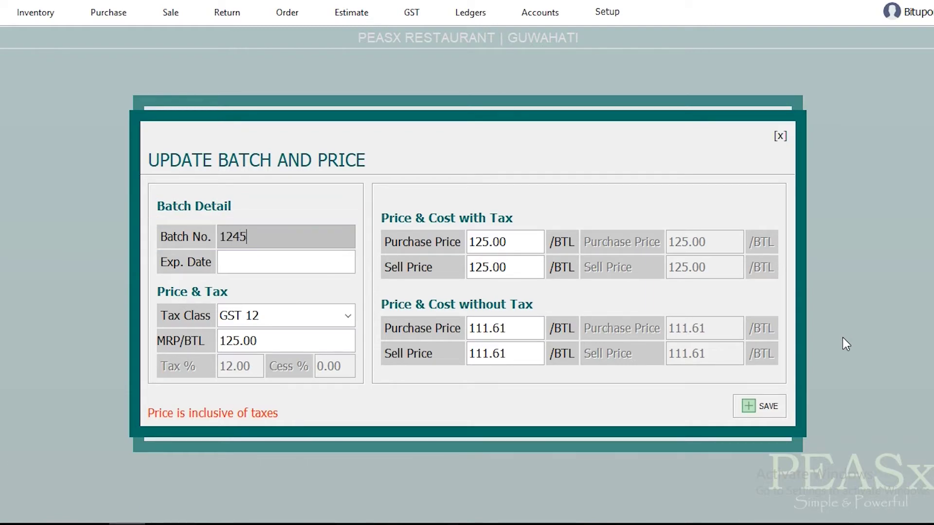
{"action": "type", "text": "6677"}
{"action": "key", "text": "Tab"}
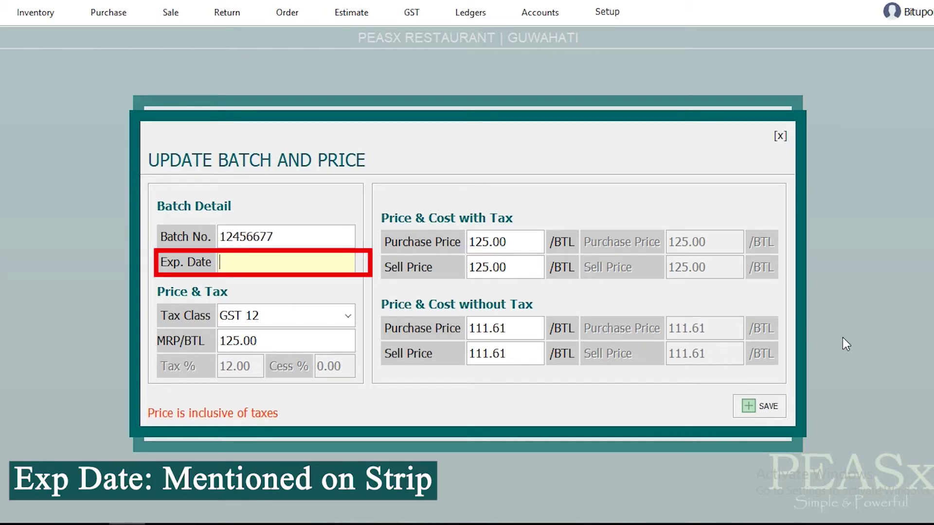
{"action": "type", "text": "12-09-2025"}
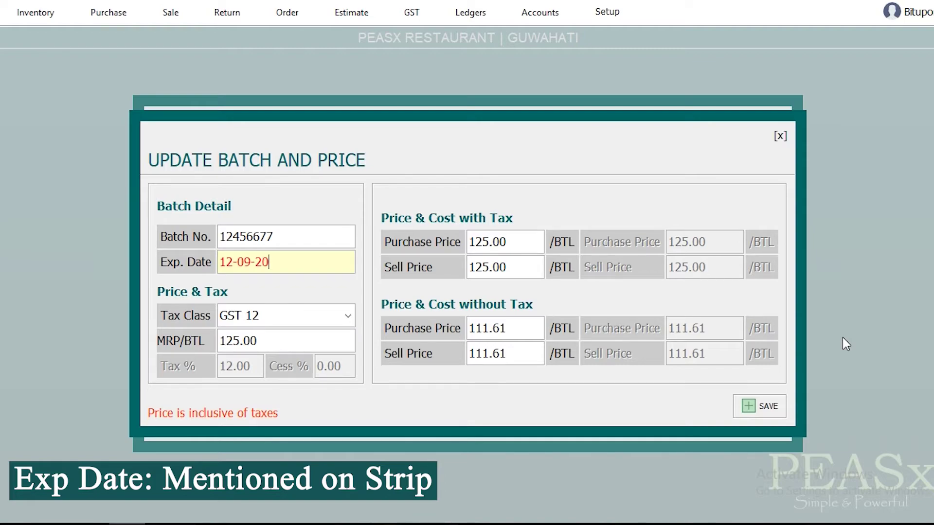
{"action": "key", "text": "Tab"}
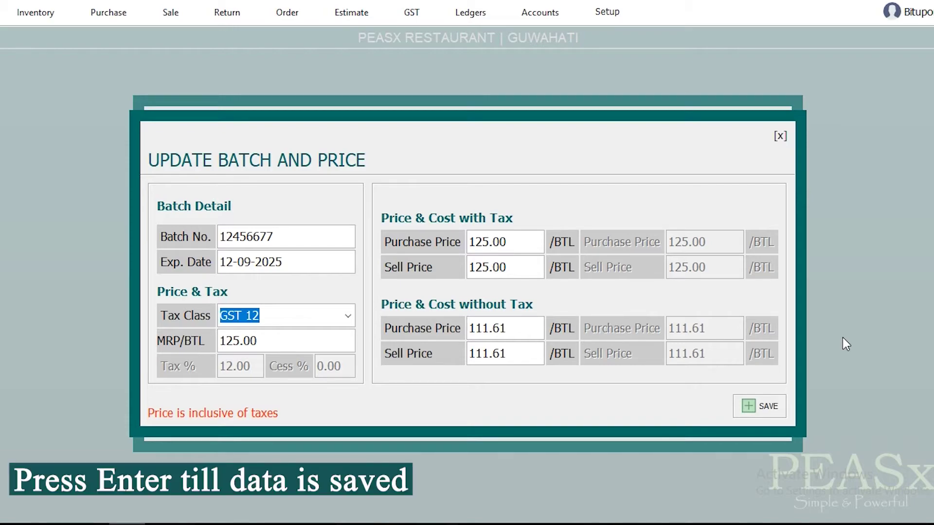
- Accept the syrup batch's existing tax class, MRP, purchase price and sell price, and save the batch
{"action": "key", "text": "Return"}
{"action": "key", "text": "Return"}
{"action": "key", "text": "Return"}
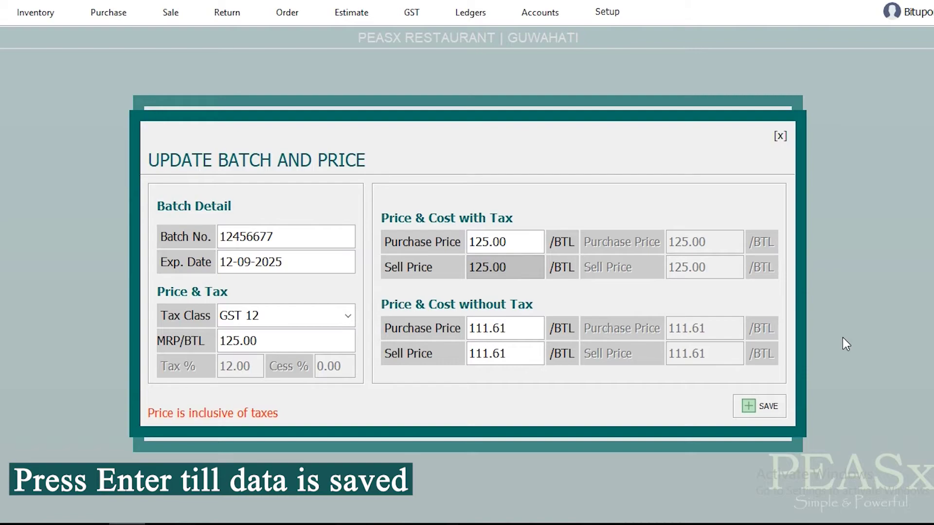
{"action": "key", "text": "Return"}
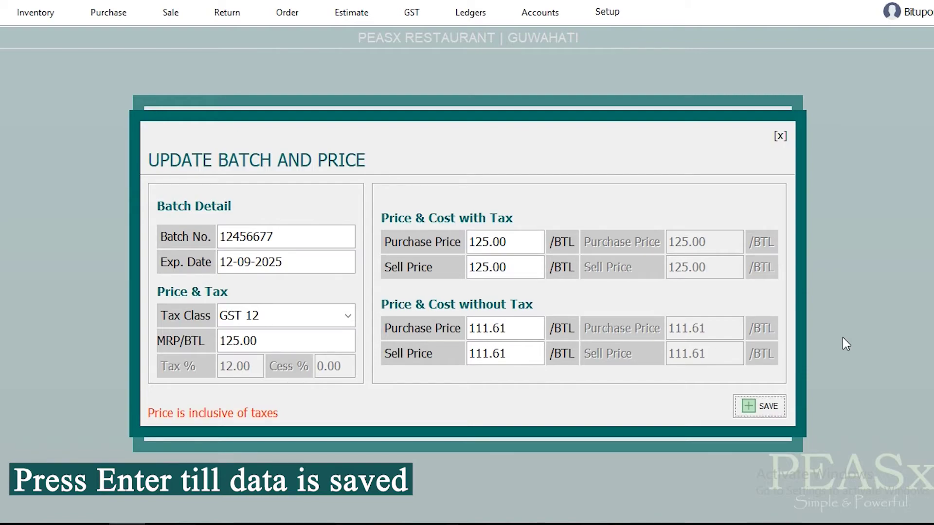
{"action": "key", "text": "Return"}
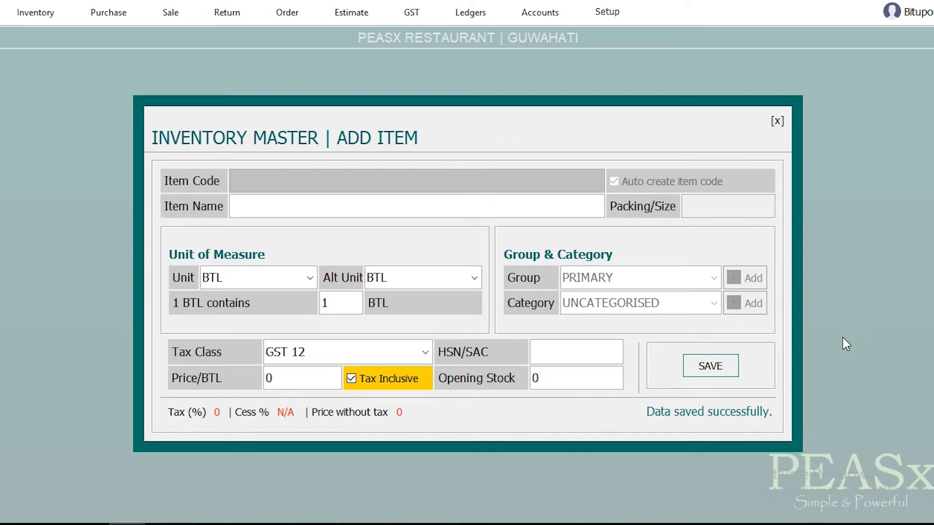
- Let the system generate a code for another new item and name it "pamper baby dry pants size M (10pcs)"
{"action": "key", "text": "Return"}
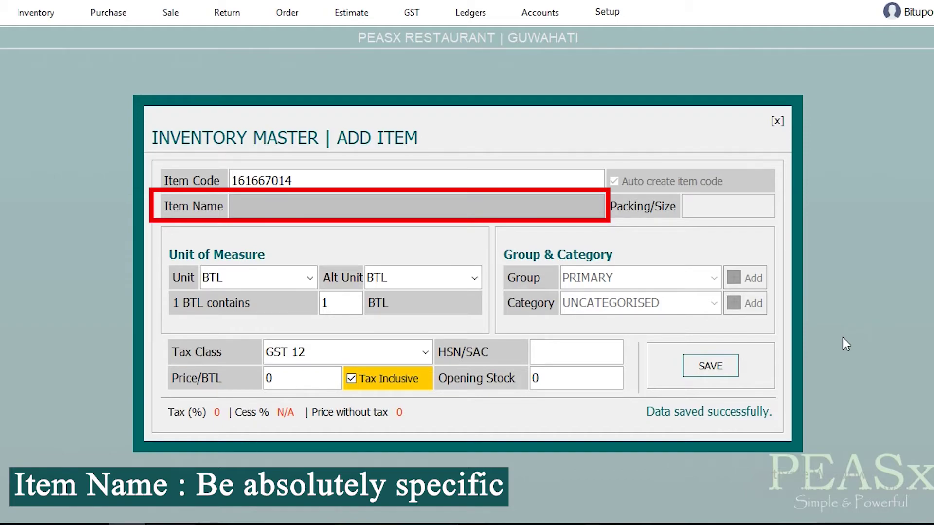
{"action": "type", "text": "pampers"}
{"action": "key", "text": "BackSpace"}
{"action": "type", "text": "baby dry pants"}
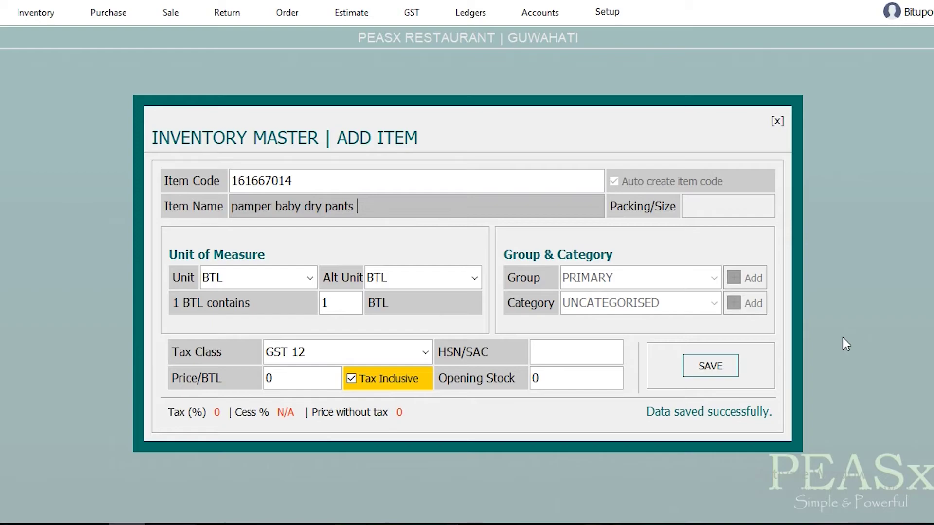
{"action": "type", "text": "size M ("}
{"action": "type", "text": "10pcs"}
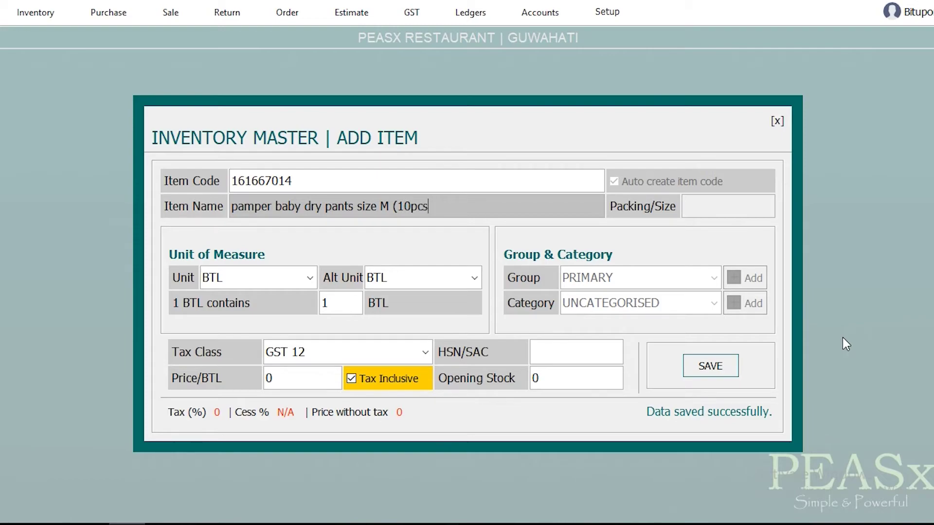
{"action": "type", "text": ")"}
{"action": "key", "text": "Tab"}
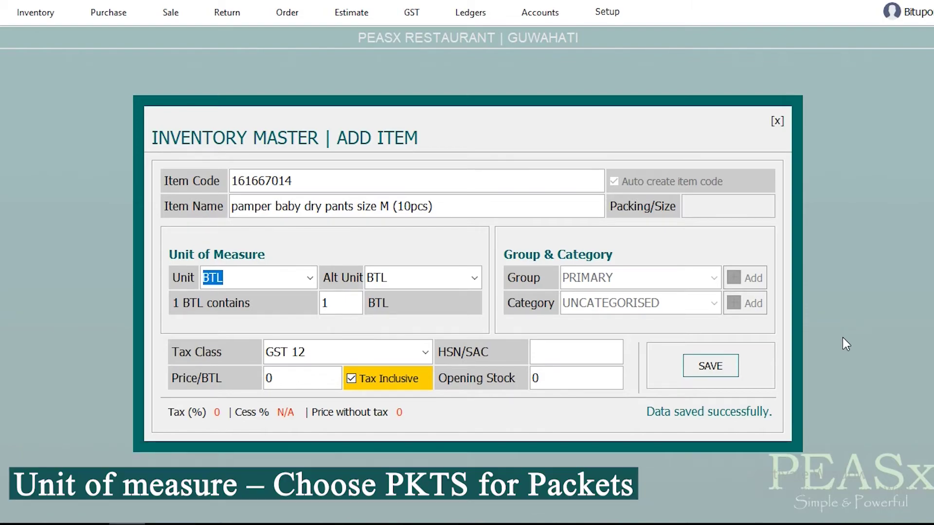
- Set both the baby pants' unit and alternate unit to PKTS, keeping 1 PKTS per PKTS
{"action": "type", "text": "PKTS"}
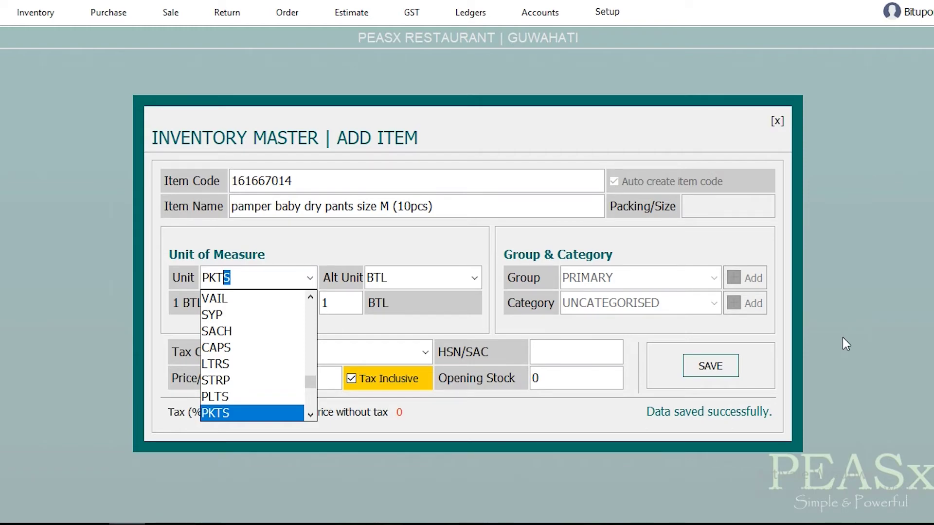
{"action": "key", "text": "Tab"}
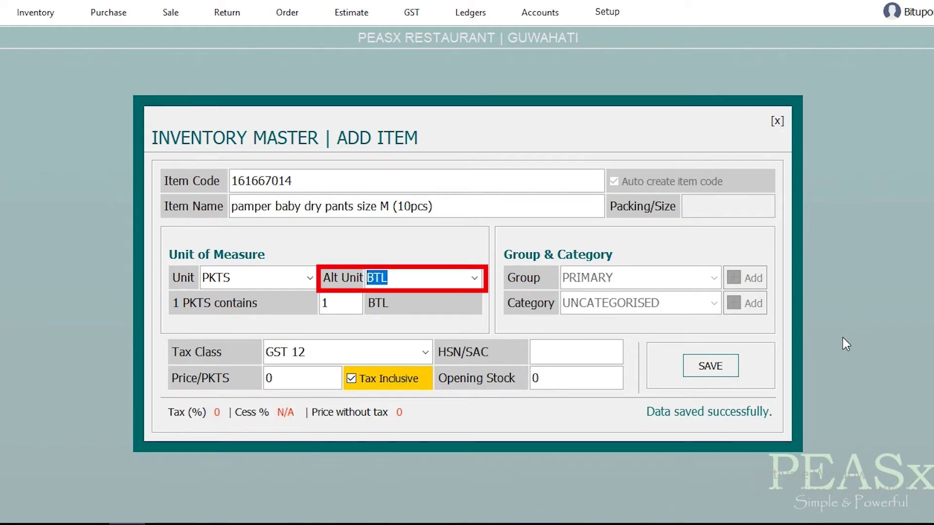
{"action": "type", "text": "PKTS"}
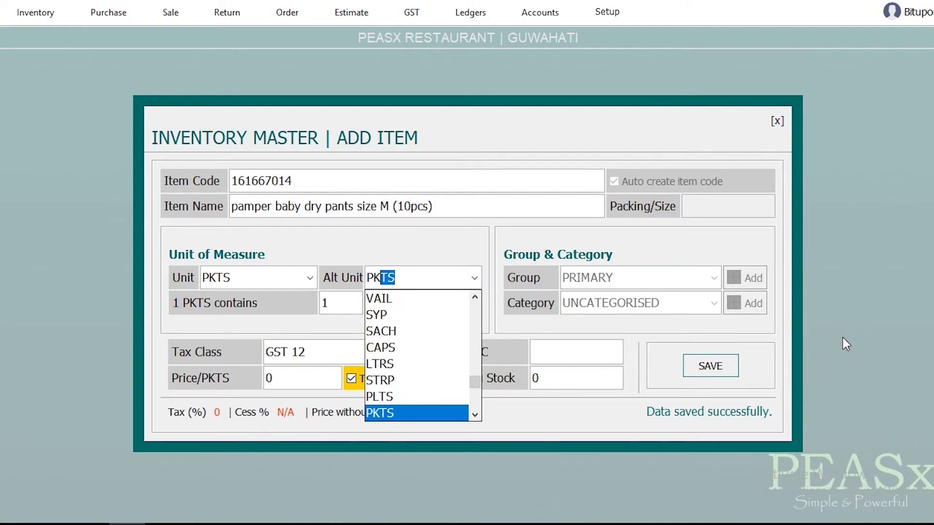
{"action": "key", "text": "Return"}
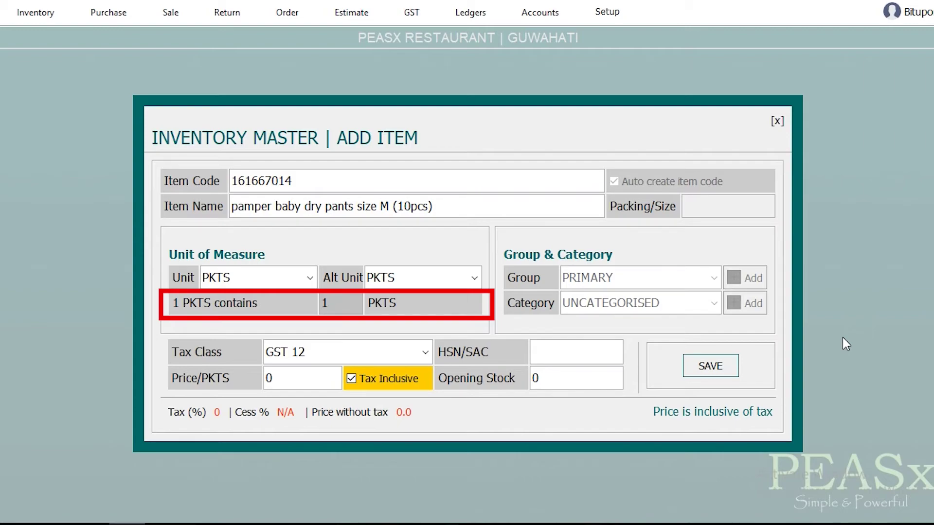
{"action": "key", "text": "Return"}
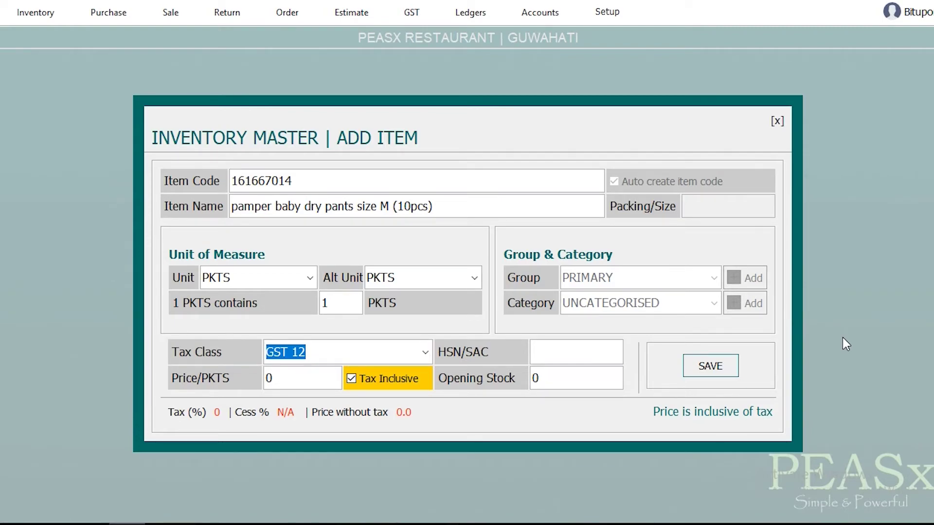
- Set the baby pants' tax class to GST 5 and their HSN/SAC code to 234456
{"action": "type", "text": "G"}
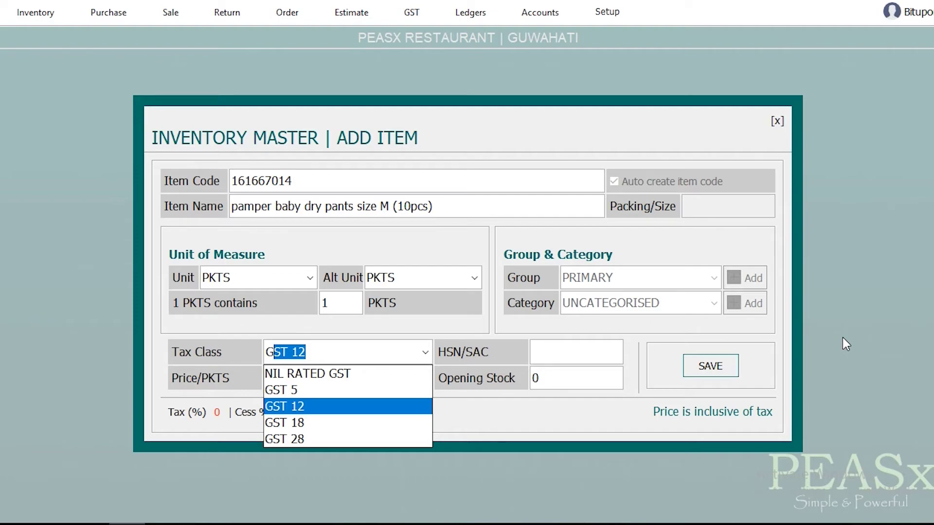
{"action": "key", "text": "Up"}
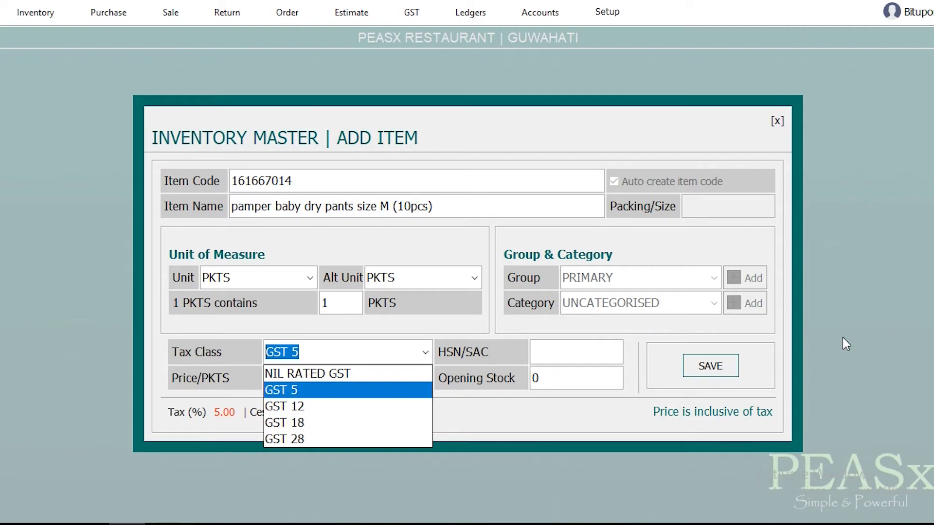
{"action": "key", "text": "Return"}
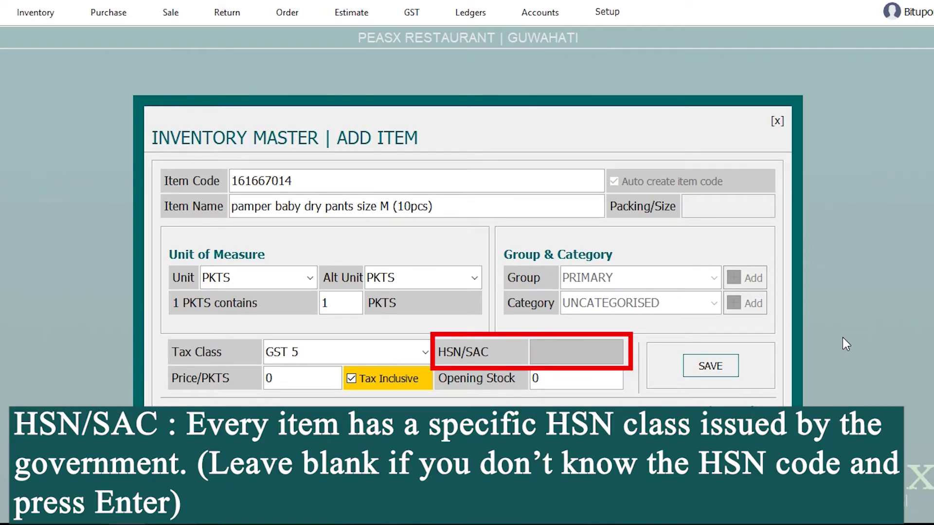
{"action": "type", "text": "234456"}
{"action": "key", "text": "Return"}
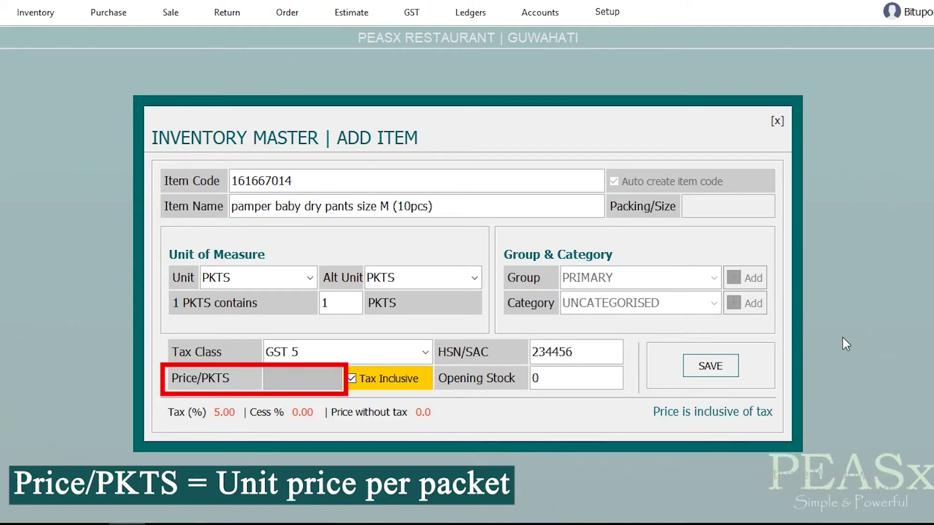
- Set the baby pants' price to 494.90 per PKTS and their opening stock to 20, and save the item
{"action": "type", "text": "4"}
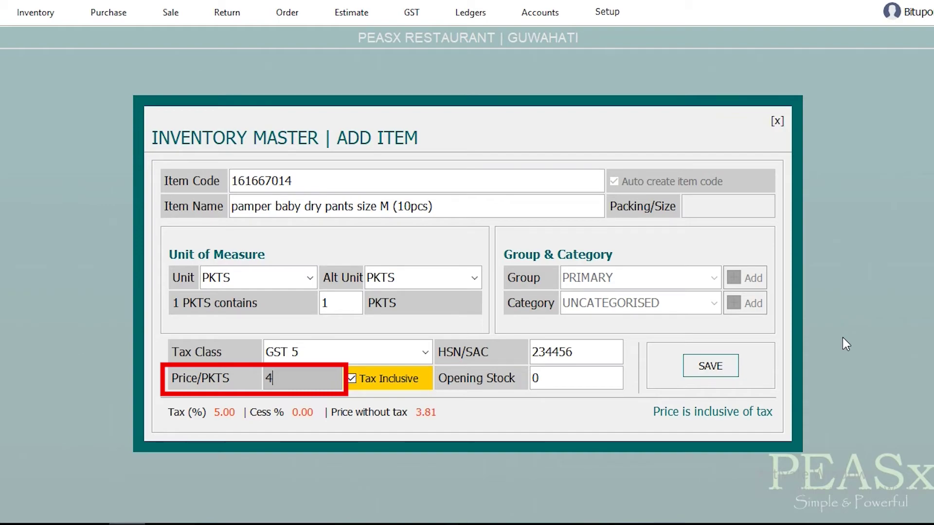
{"action": "type", "text": "94.90"}
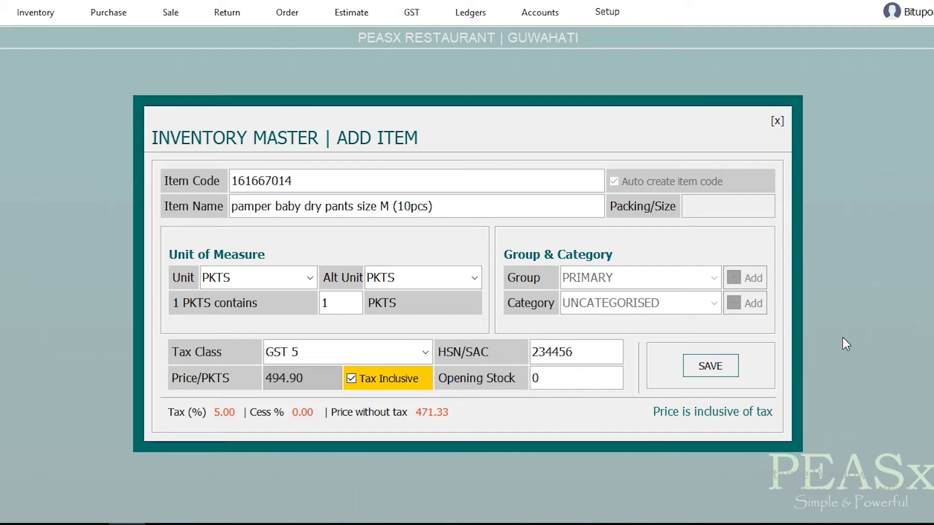
{"action": "key", "text": "Tab"}
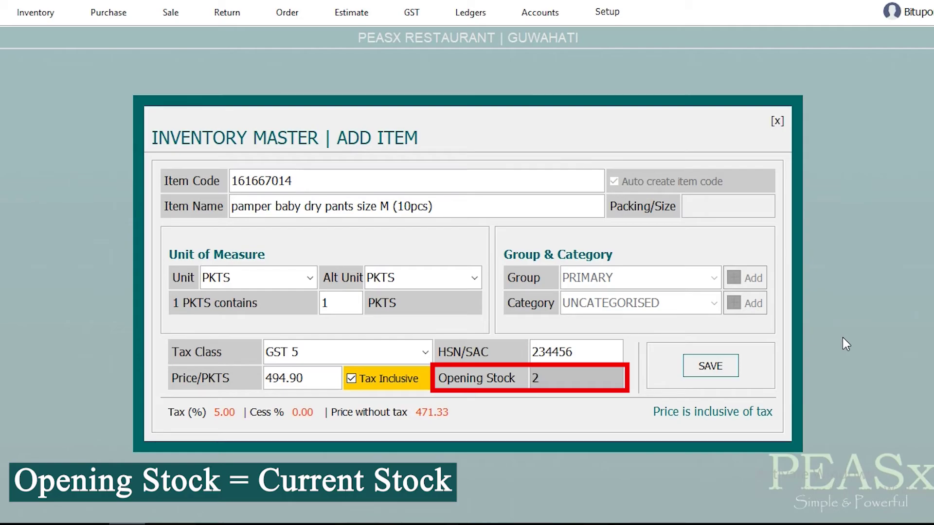
{"action": "type", "text": "0"}
{"action": "key", "text": "Return"}
{"action": "key", "text": "Return"}
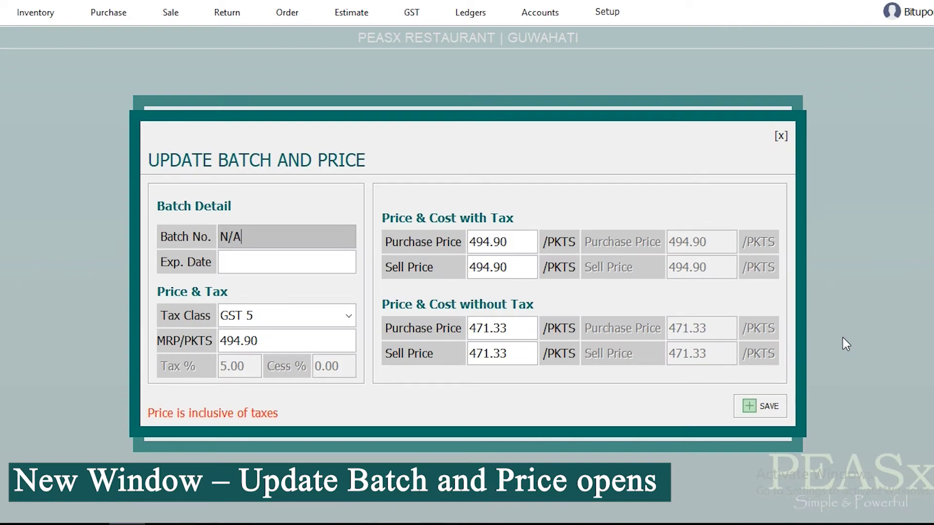
- Replace the baby pants' batch number with 345677889 and set the expiry date to 12-12-2022
{"action": "key", "text": "BackSpace"}
{"action": "key", "text": "BackSpace"}
{"action": "key", "text": "BackSpace"}
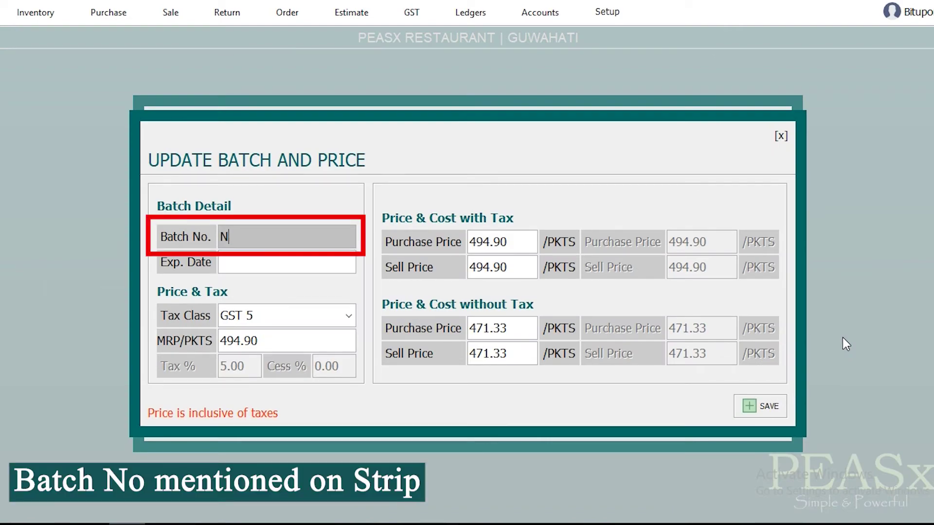
{"action": "type", "text": "34"}
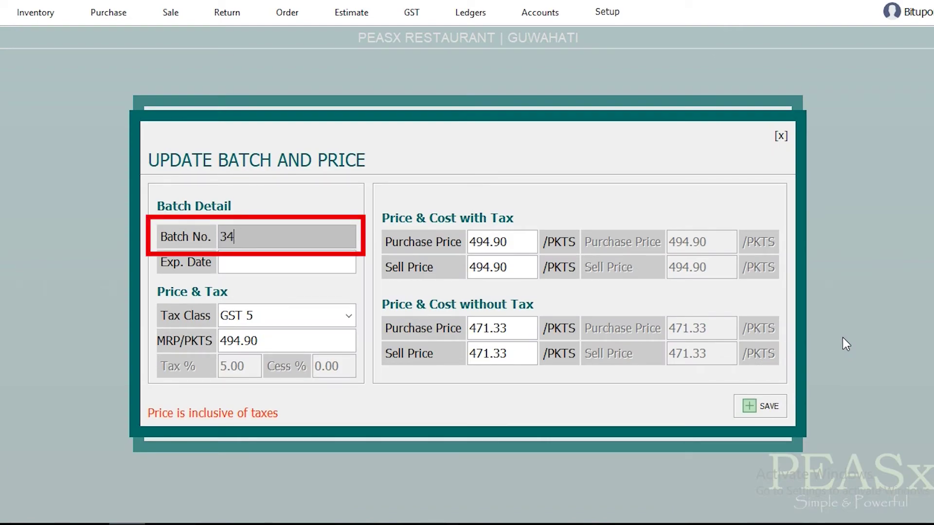
{"action": "type", "text": "56778898"}
{"action": "key", "text": "BackSpace"}
{"action": "key", "text": "Tab"}
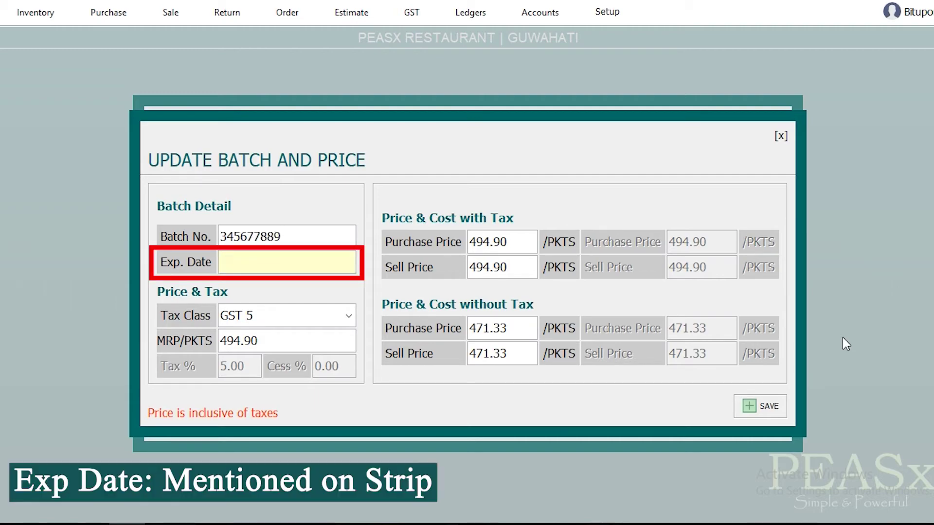
{"action": "type", "text": "12-12-"}
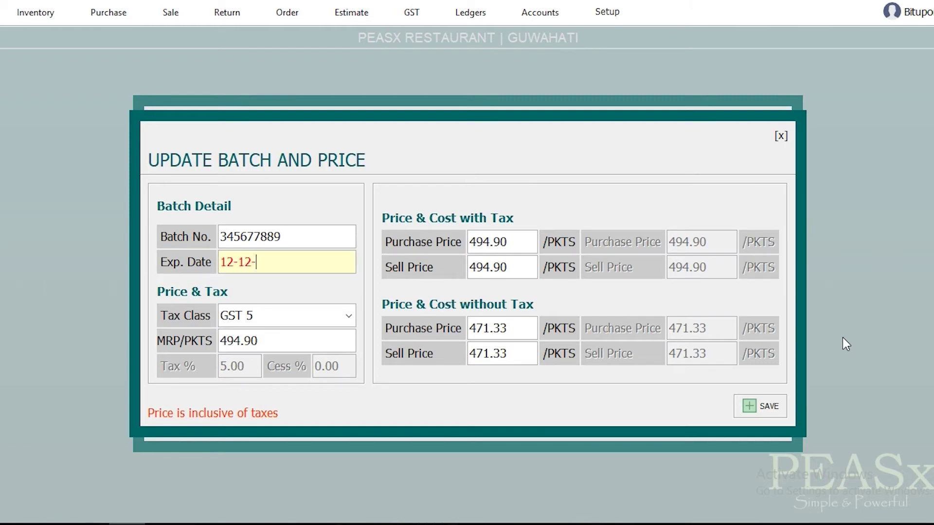
{"action": "type", "text": "2022"}
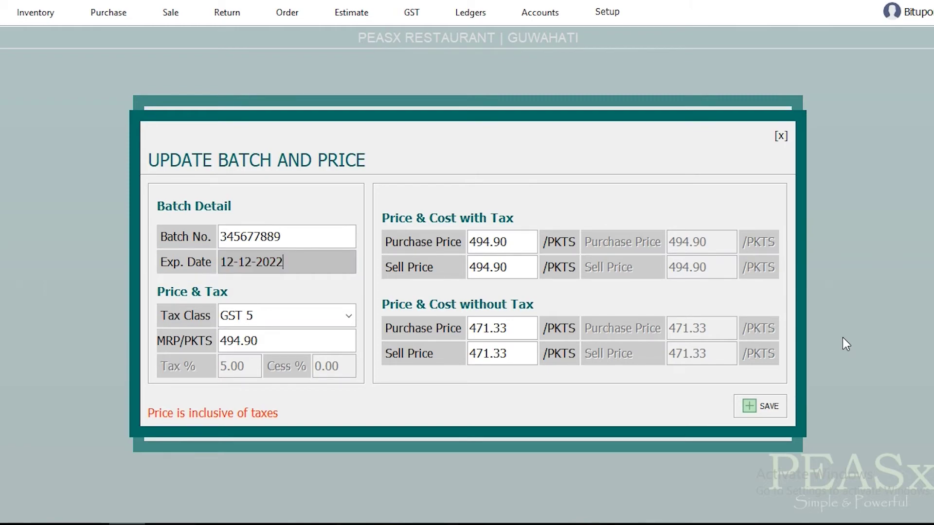
- Save the baby pants' batch and price details with tax class GST 5, and close the add-item form
{"action": "key", "text": "Tab"}
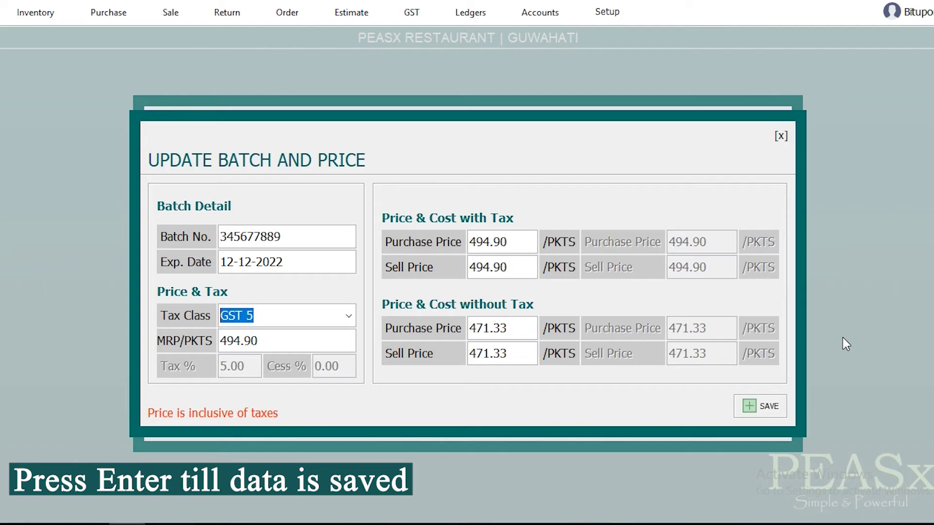
{"action": "key", "text": "Return"}
{"action": "key", "text": "Return"}
{"action": "key", "text": "Return"}
{"action": "key", "text": "Return"}
{"action": "key", "text": "Return"}
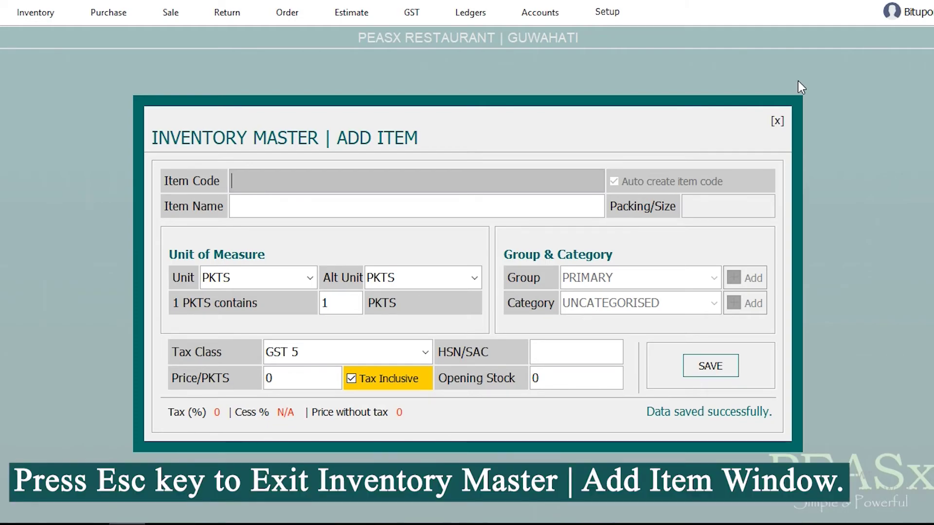
{"action": "key", "text": "Escape"}
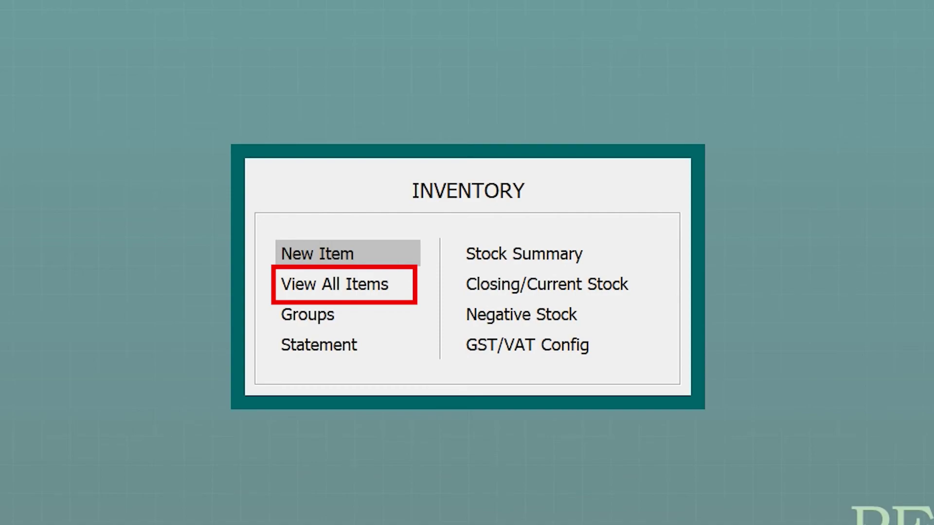
- Open the list of all inventory items and review the entries for the baby pants, Liv.52 syrup and paracetamol tablets
{"action": "key", "text": "Down"}
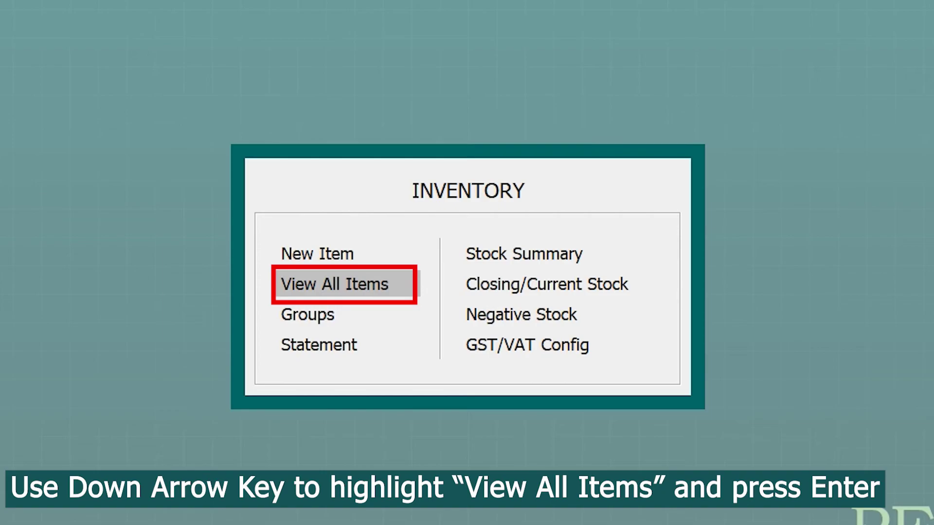
{"action": "key", "text": "Return"}
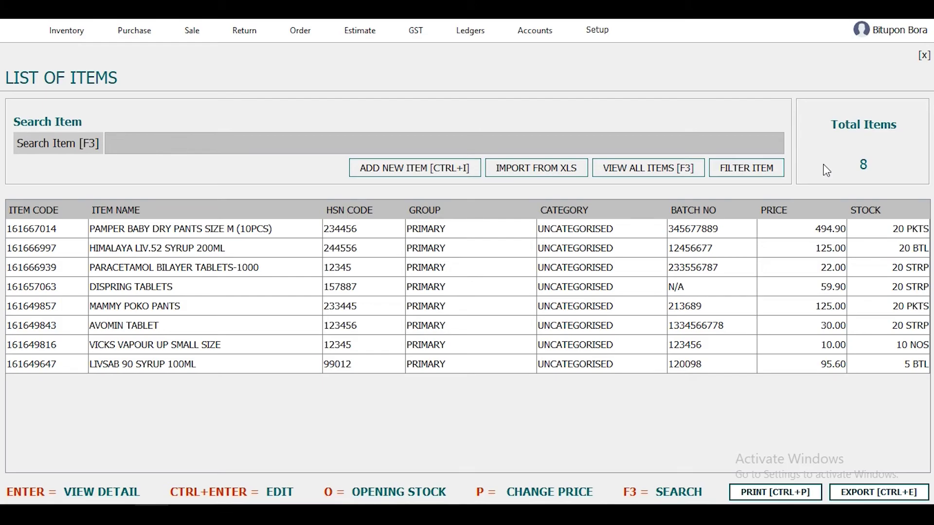
{"action": "key", "text": "Down"}
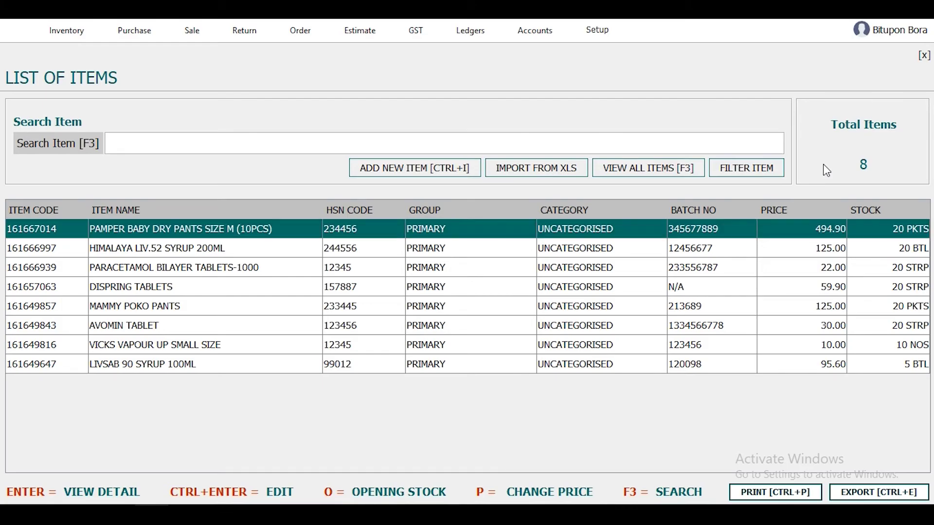
{"action": "key", "text": "Down"}
{"action": "key", "text": "Down"}
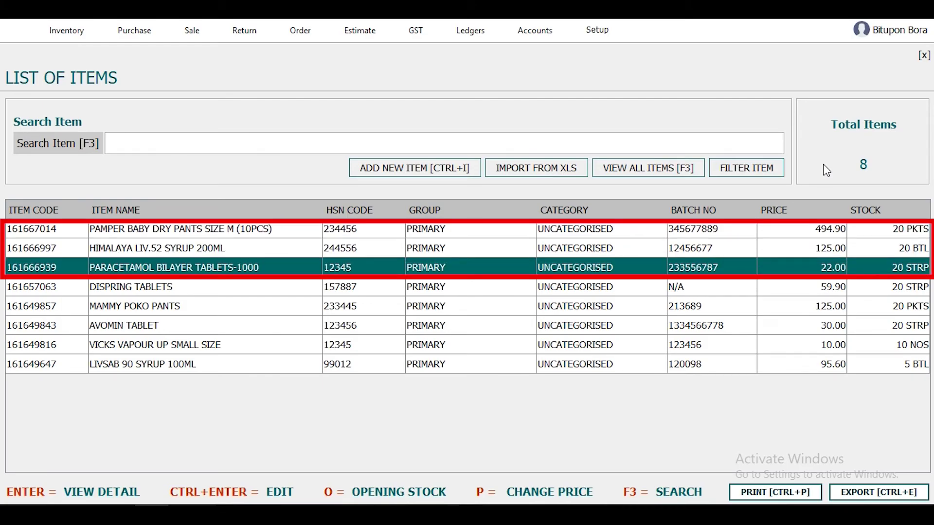
{"action": "key", "text": "Up"}
{"action": "key", "text": "Up"}
- Go through the full item list and examine the stock quantity and unit of each item
{"action": "key", "text": "Down"}
{"action": "key", "text": "Down"}
{"action": "key", "text": "Down"}
{"action": "key", "text": "Down"}
{"action": "key", "text": "Down"}
{"action": "key", "text": "Down"}
{"action": "key", "text": "Down"}
{"action": "key", "text": "Up"}
{"action": "key", "text": "Up"}
{"action": "key", "text": "Up"}
{"action": "key", "text": "Up"}
{"action": "key", "text": "Up"}
{"action": "key", "text": "Up"}
{"action": "key", "text": "Up"}
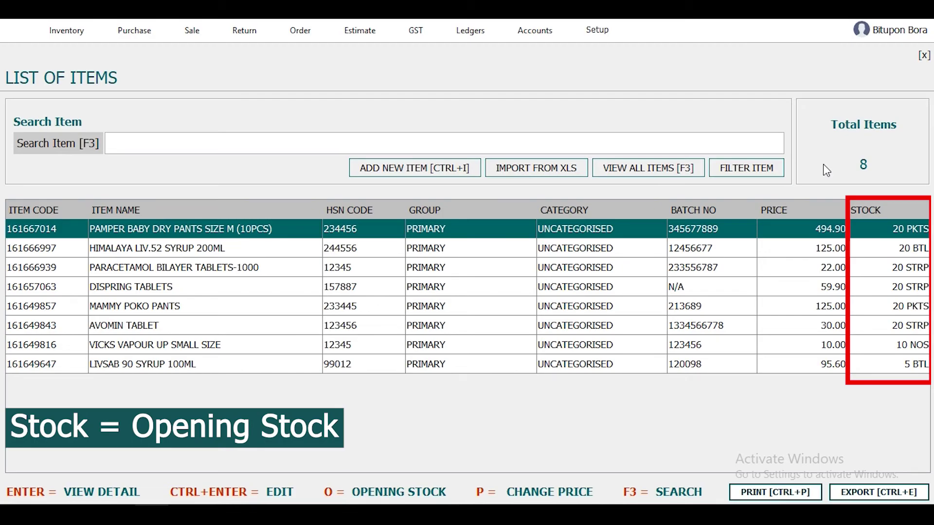
{"action": "key", "text": "Down"}
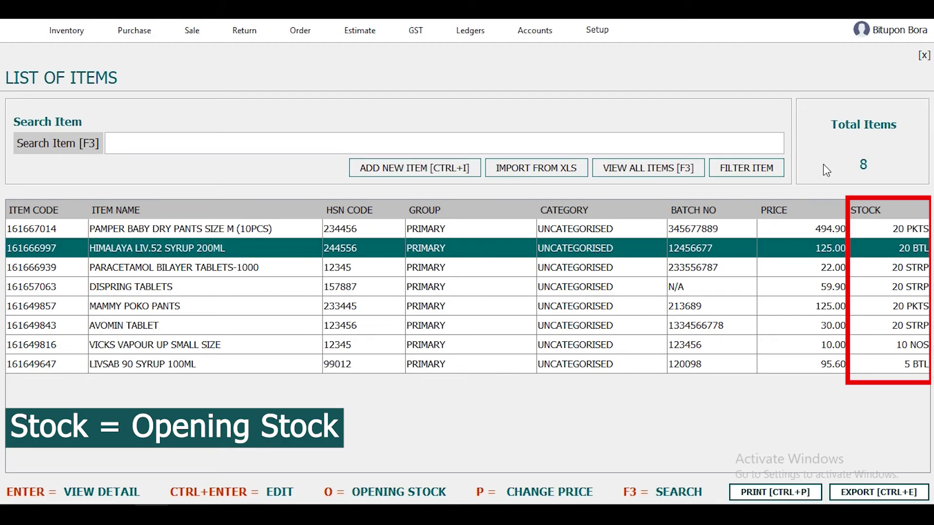
{"action": "key", "text": "Down"}
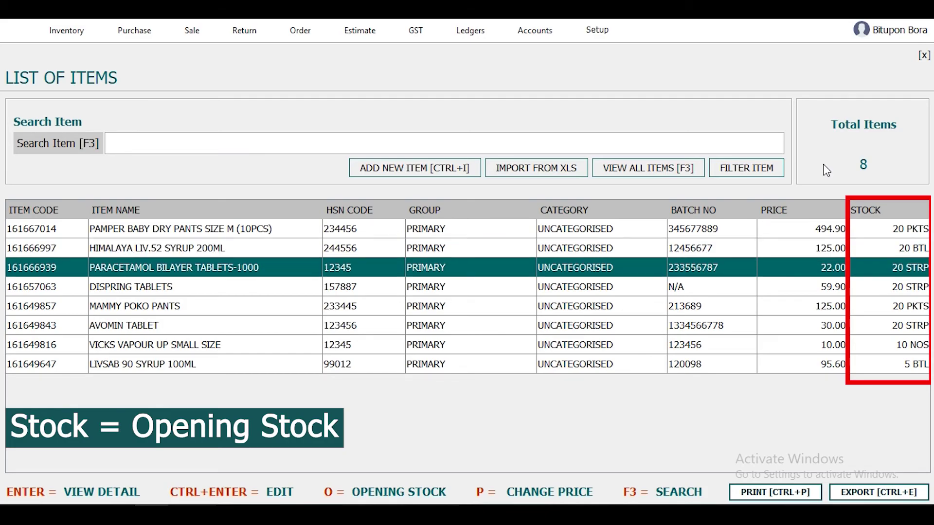
{"action": "key", "text": "Up"}
{"action": "key", "text": "Up"}
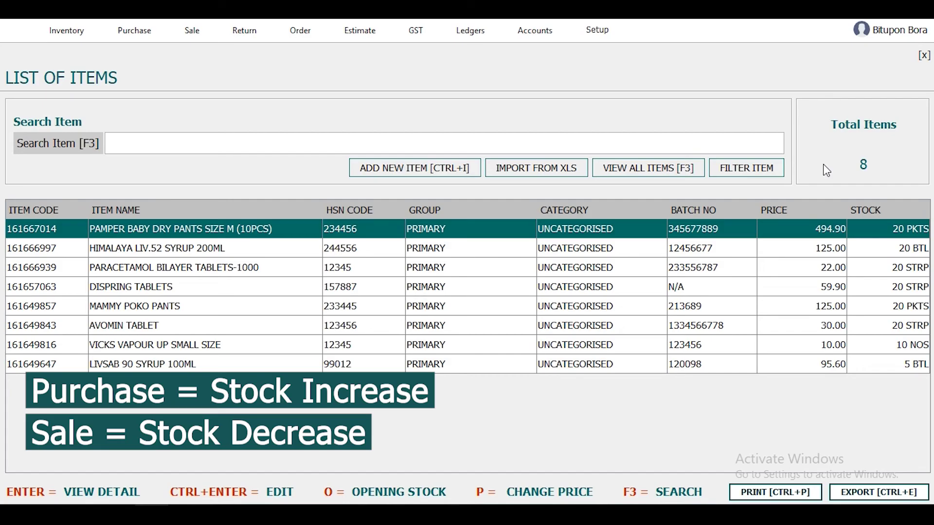
{"action": "key", "text": "Down"}
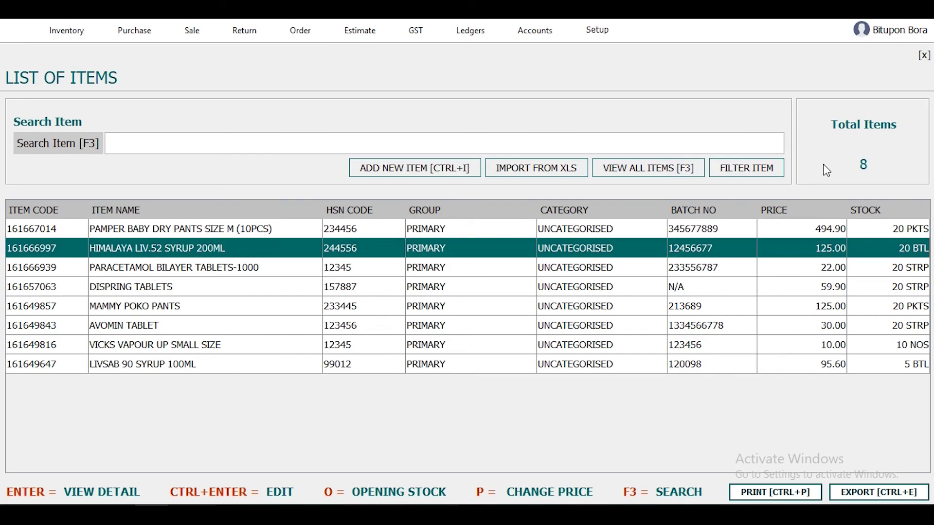